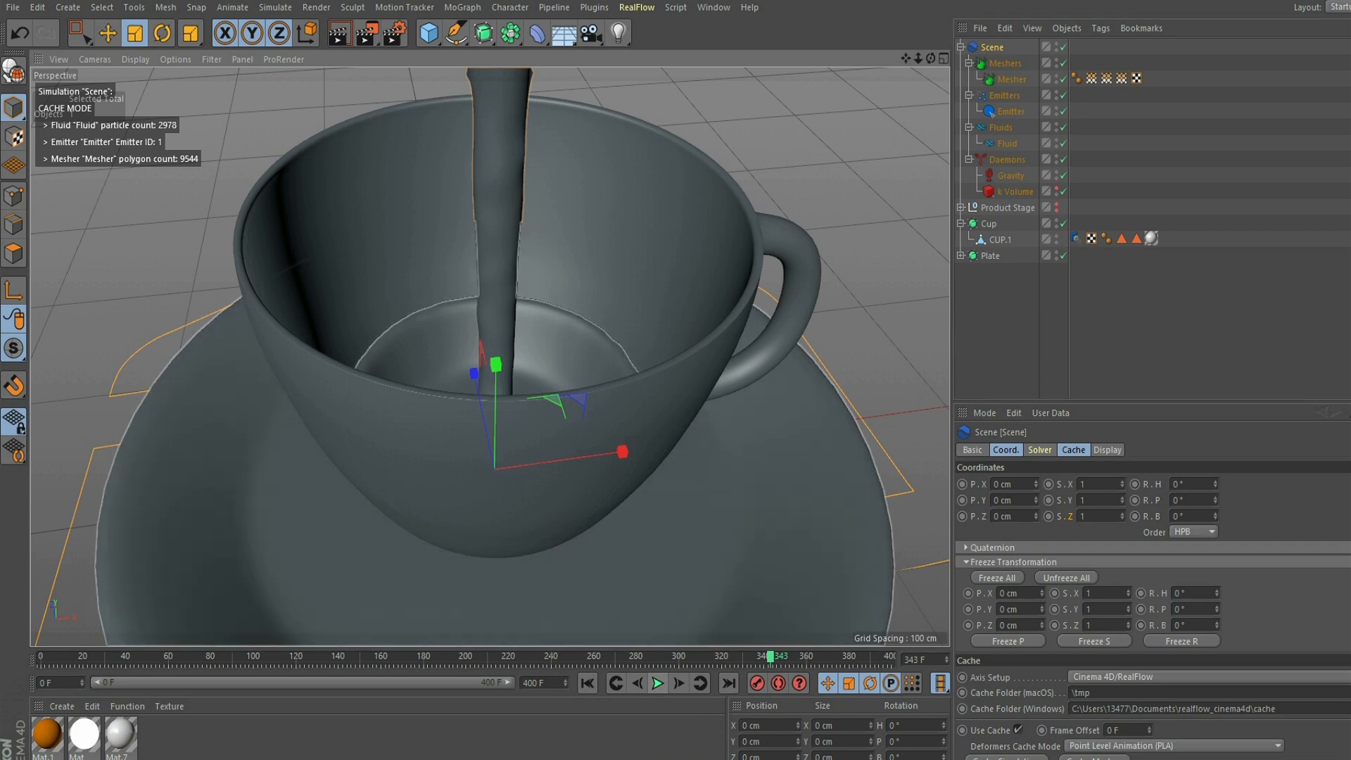
- Search the Content Browser presets for "setup" and add the CS-KinoSquare light setup from the Light Setups folder to the scene
left_click_drag(918, 59, 908, 22)
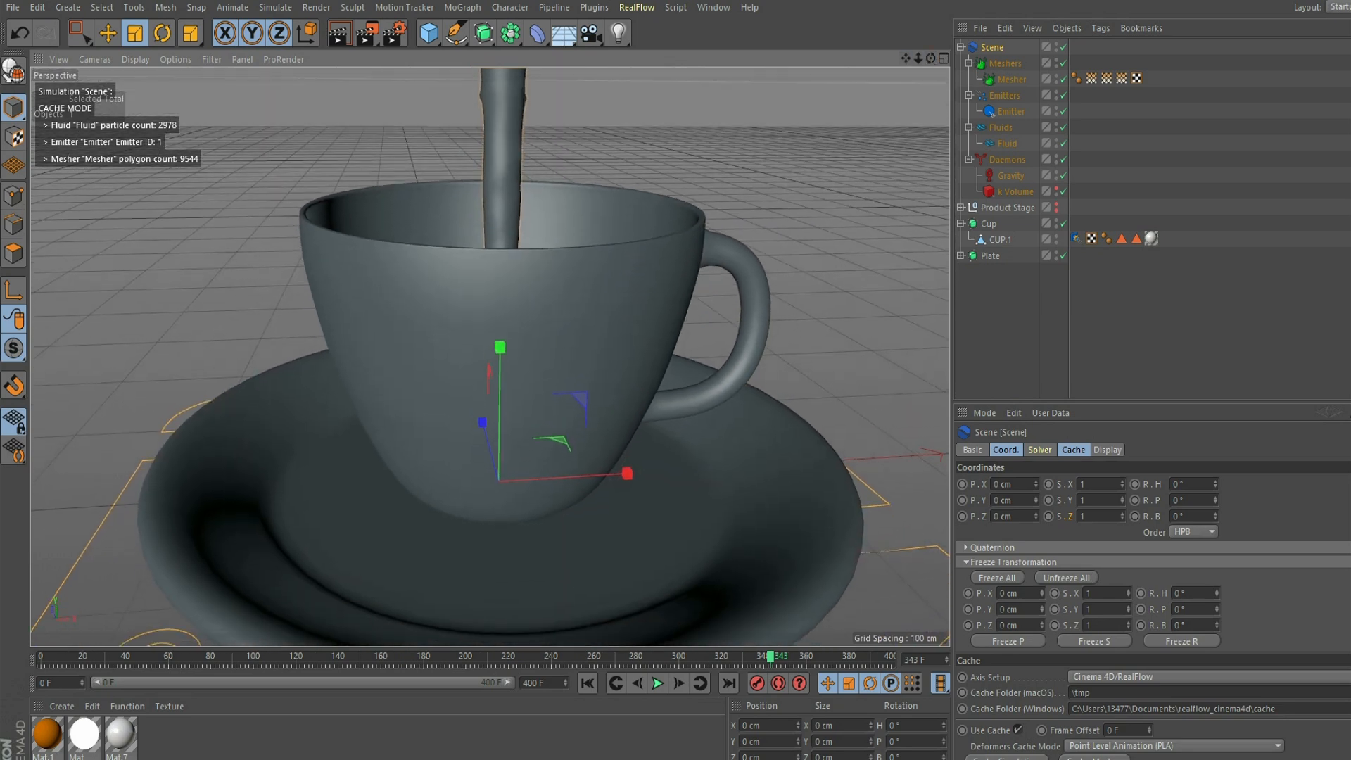
left_click(713, 7)
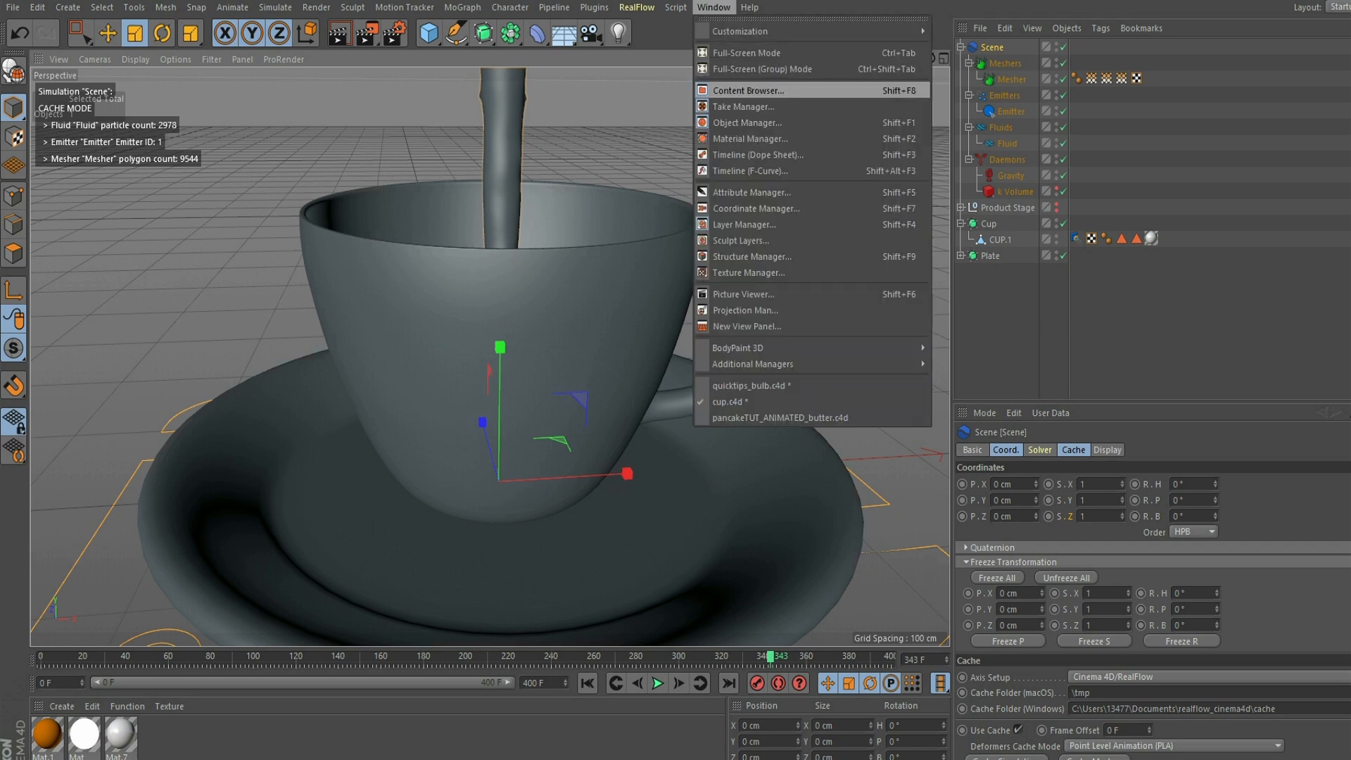
left_click(748, 90)
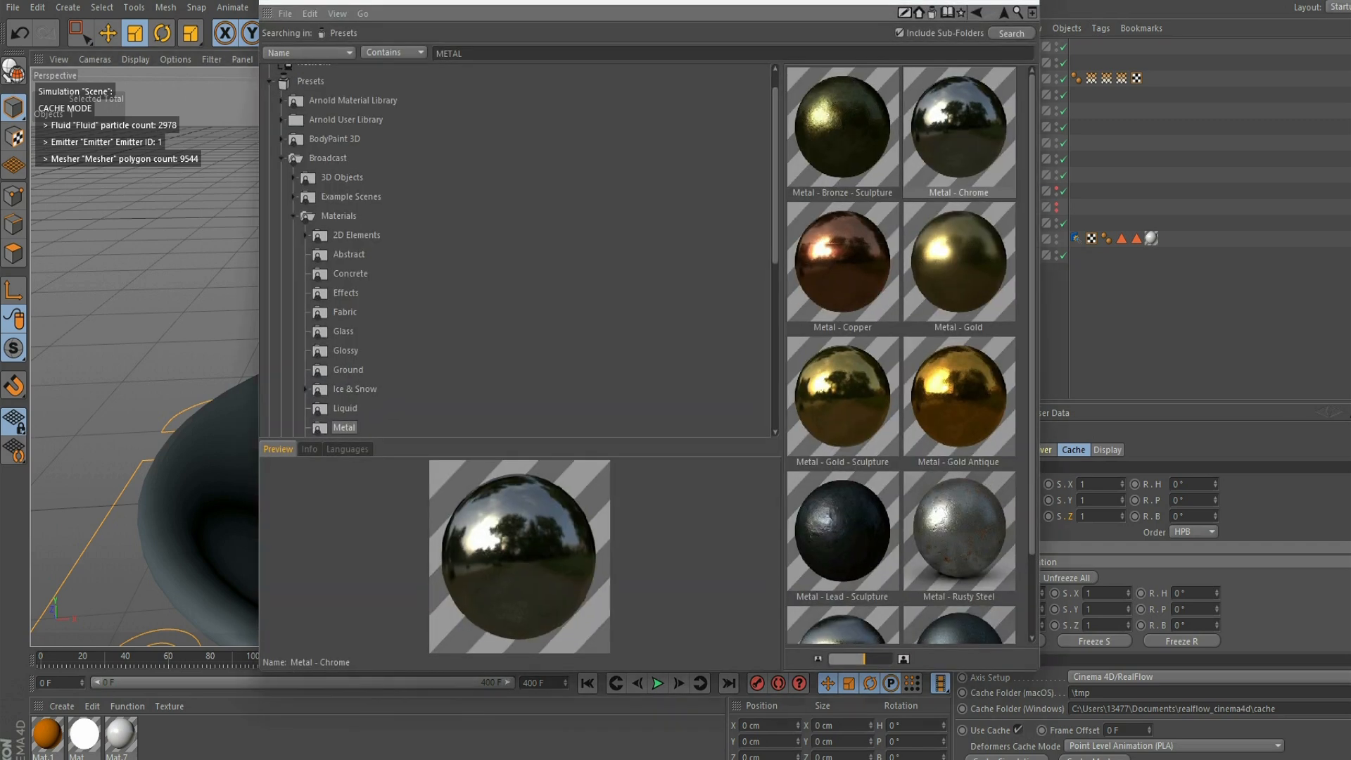
double_click(449, 54)
key("Return")
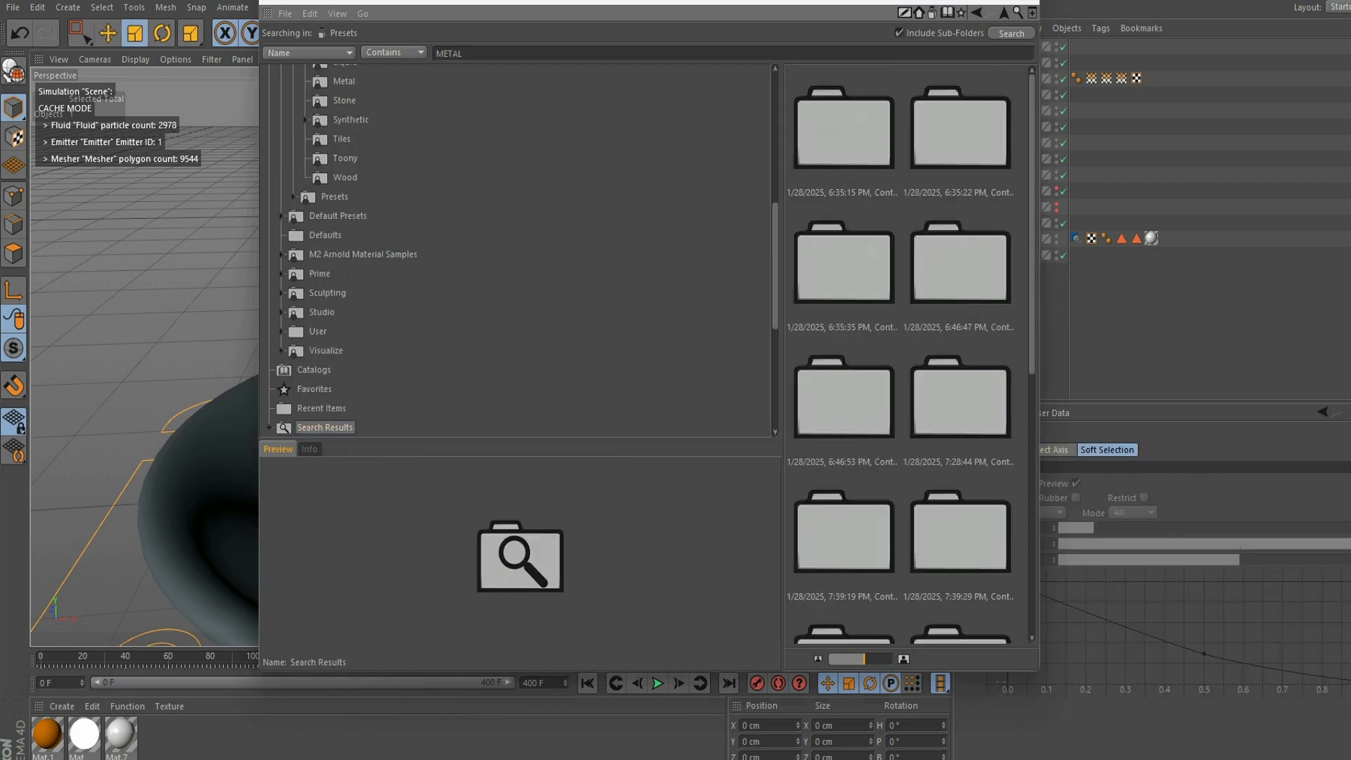
right_click(472, 52)
left_click(488, 76)
key("BackSpace")
type("setup")
key("Return")
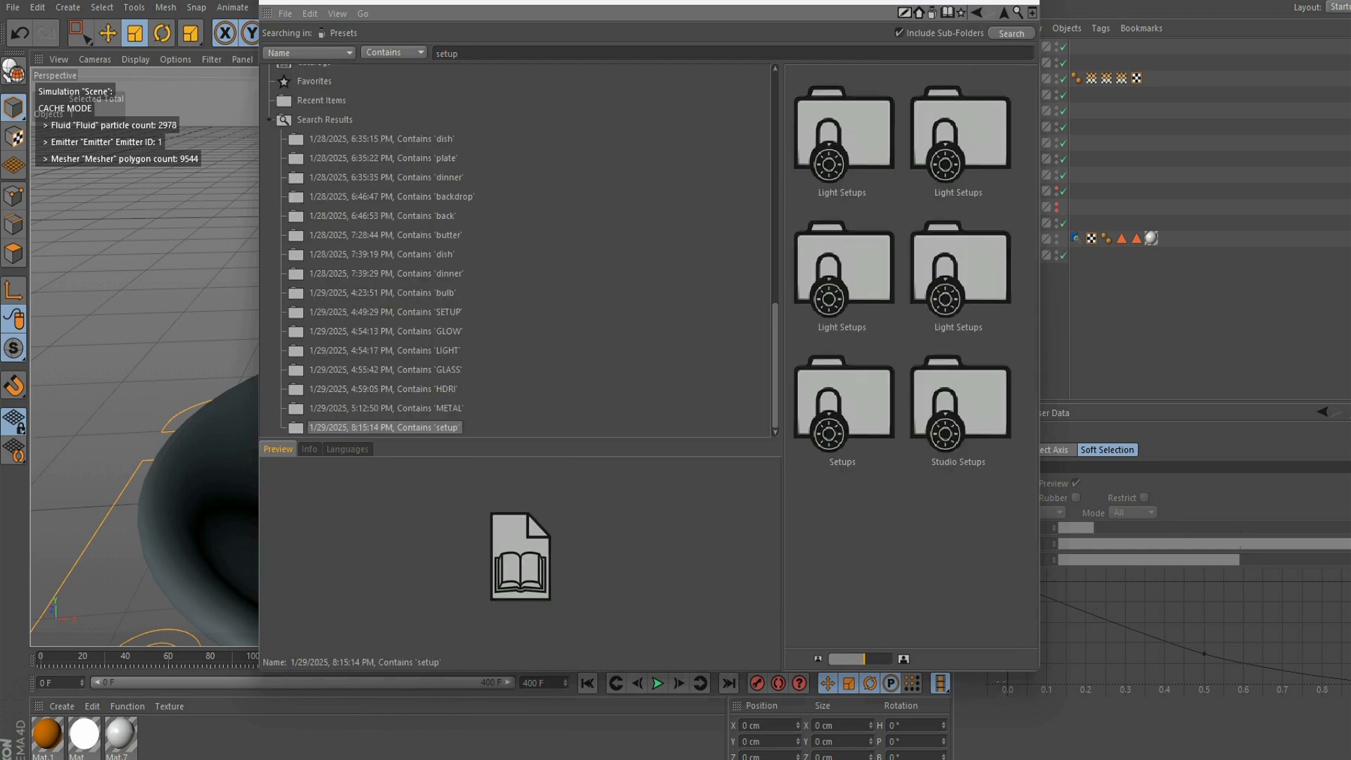
double_click(843, 133)
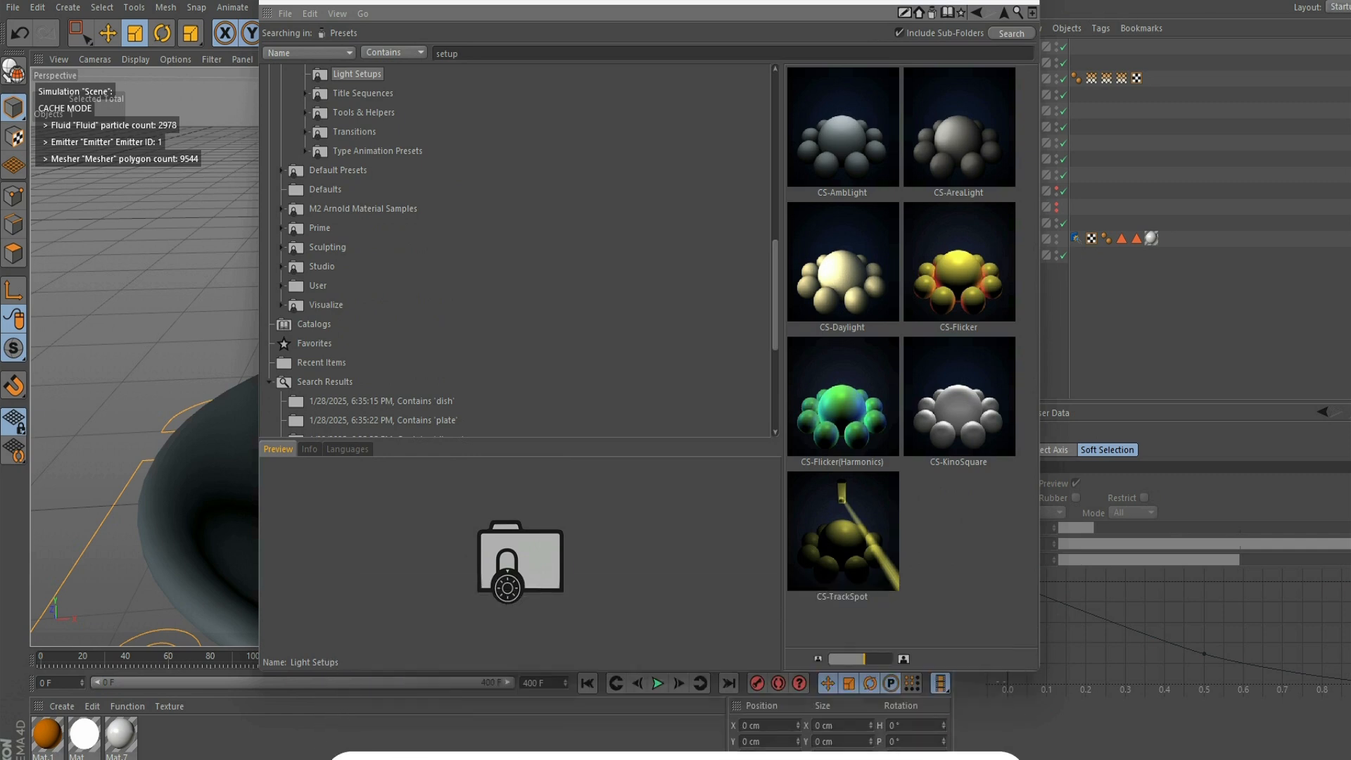
left_click(959, 396)
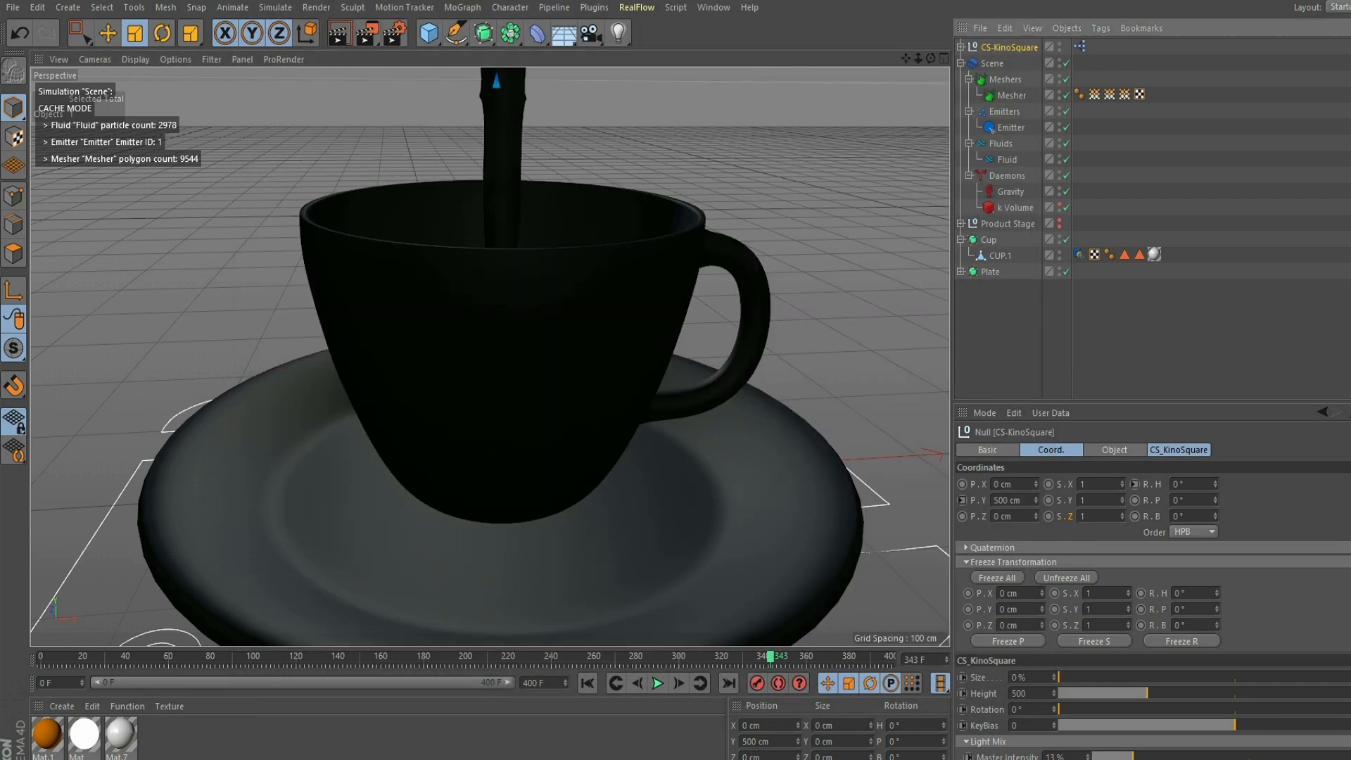
- Set the CS-KinoSquare light's master intensity to 66% and its rotation to 131°
left_click(1114, 451)
left_click(1179, 450)
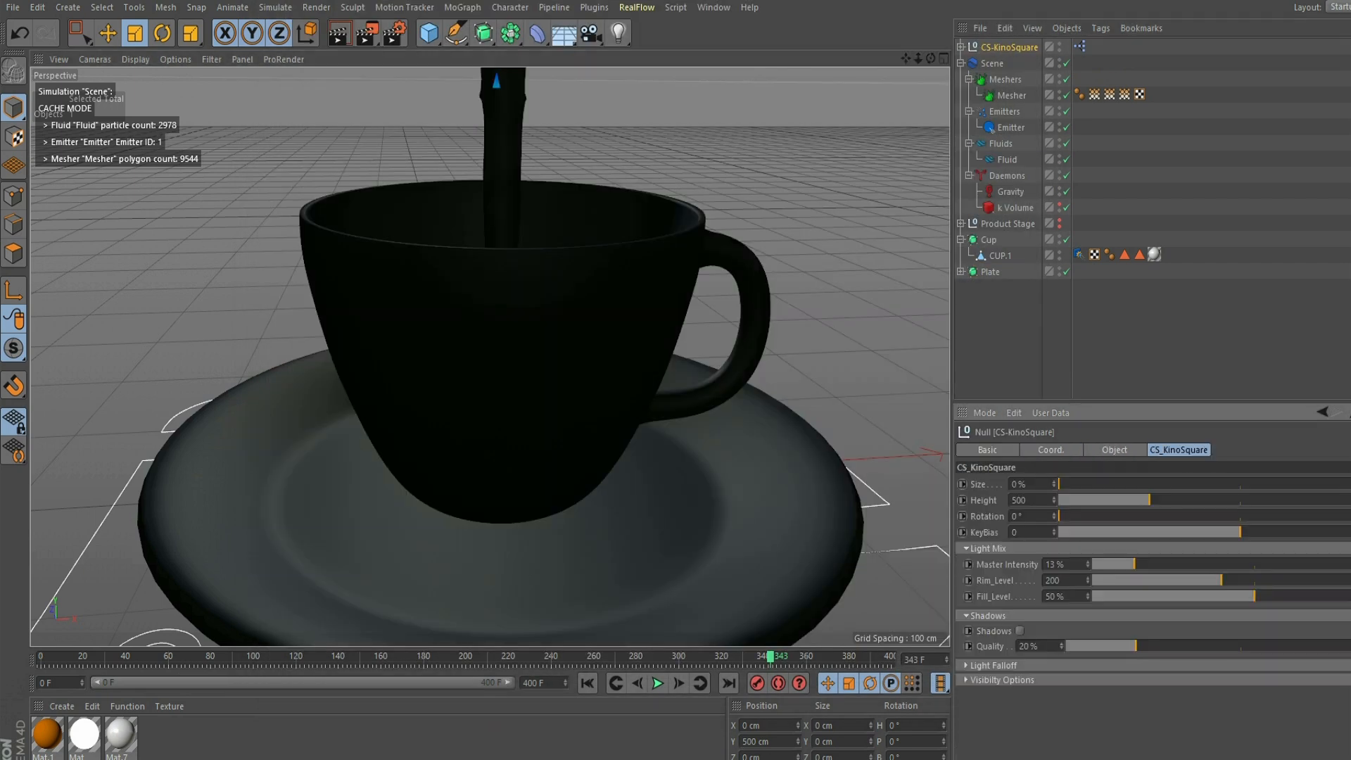
left_click_drag(1133, 564, 1305, 564)
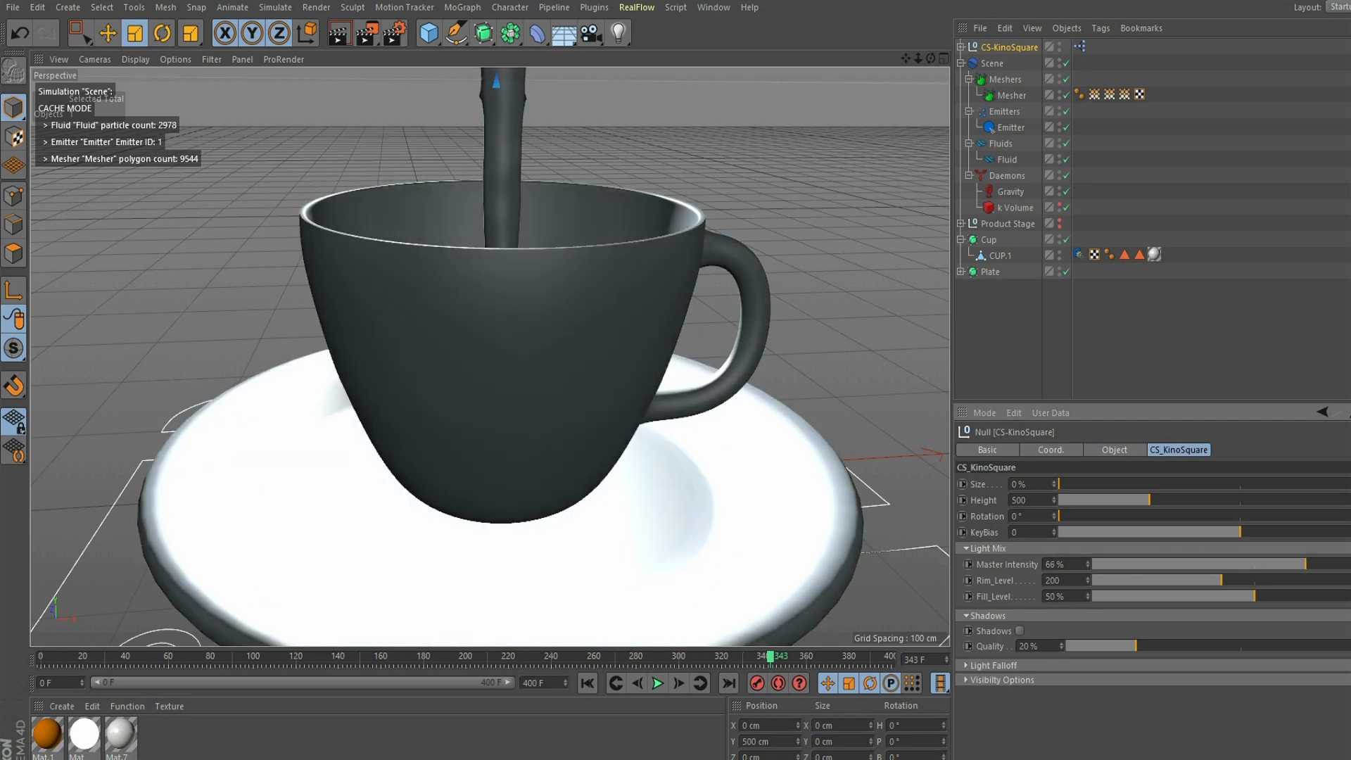
left_click_drag(1131, 517, 1190, 516)
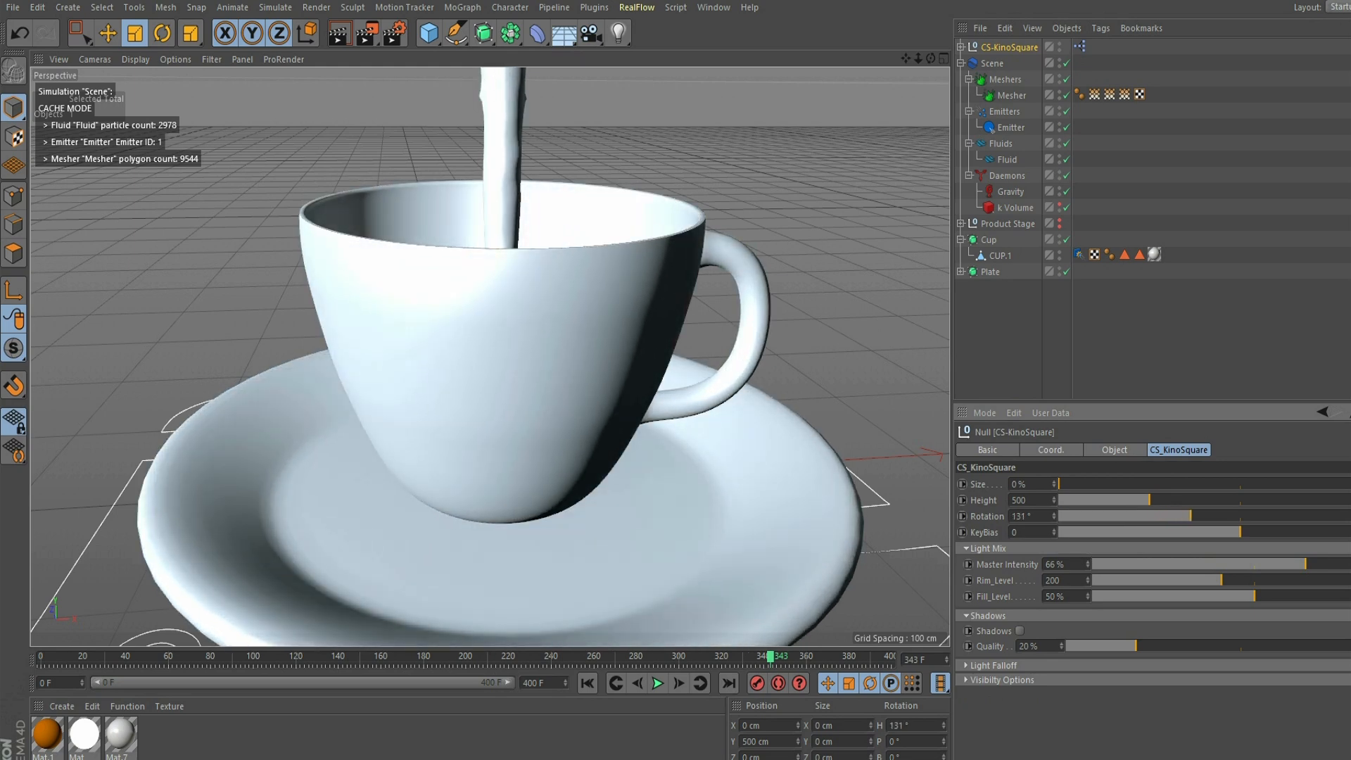
- Search the Content Browser presets for "back"
left_click_drag(918, 59, 858, 60)
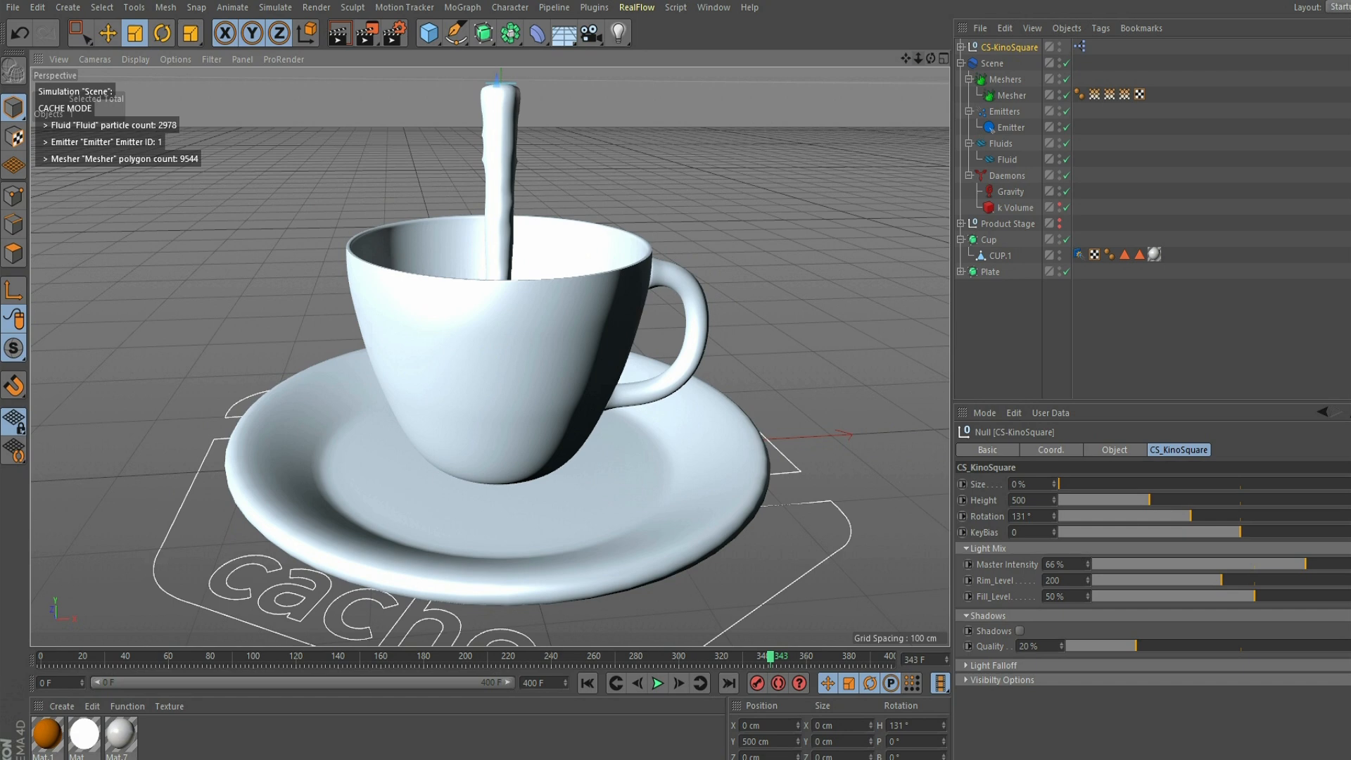
left_click_drag(918, 59, 955, 59)
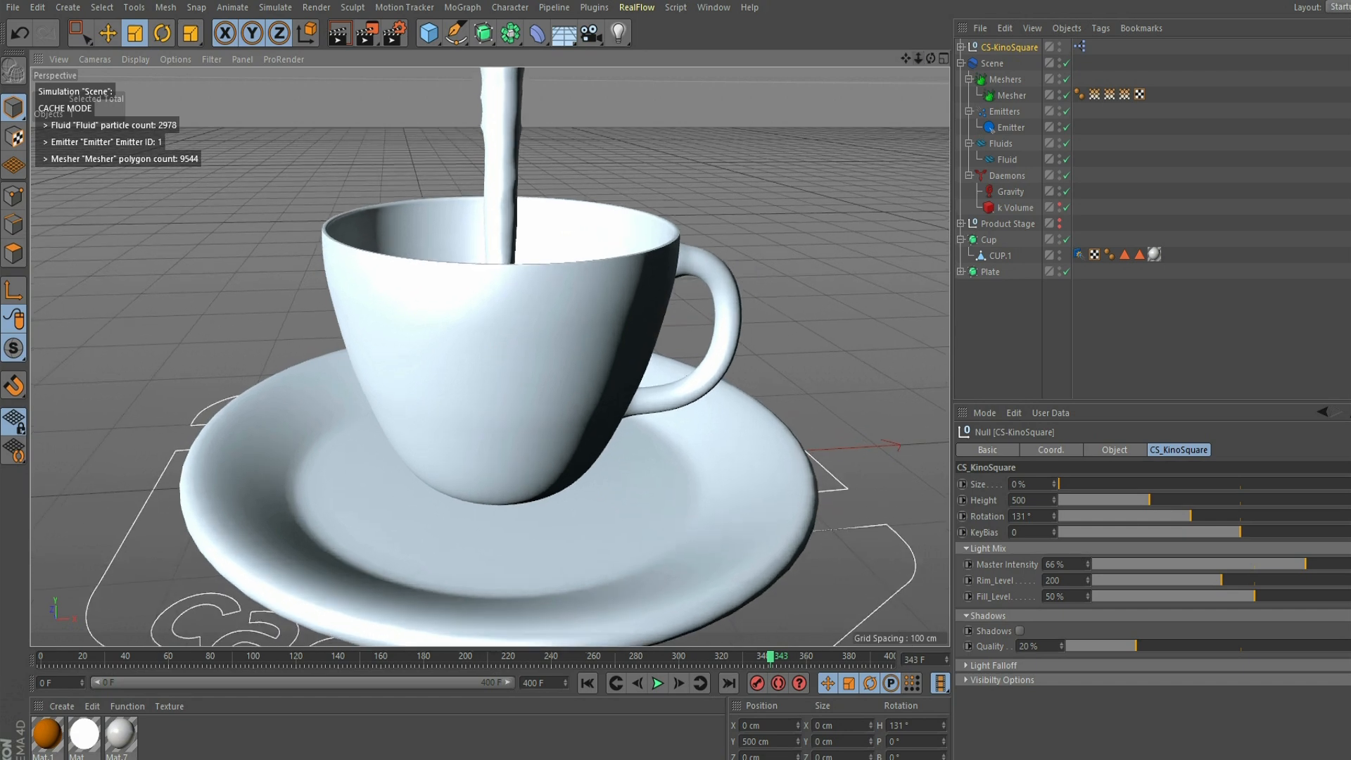
left_click(713, 7)
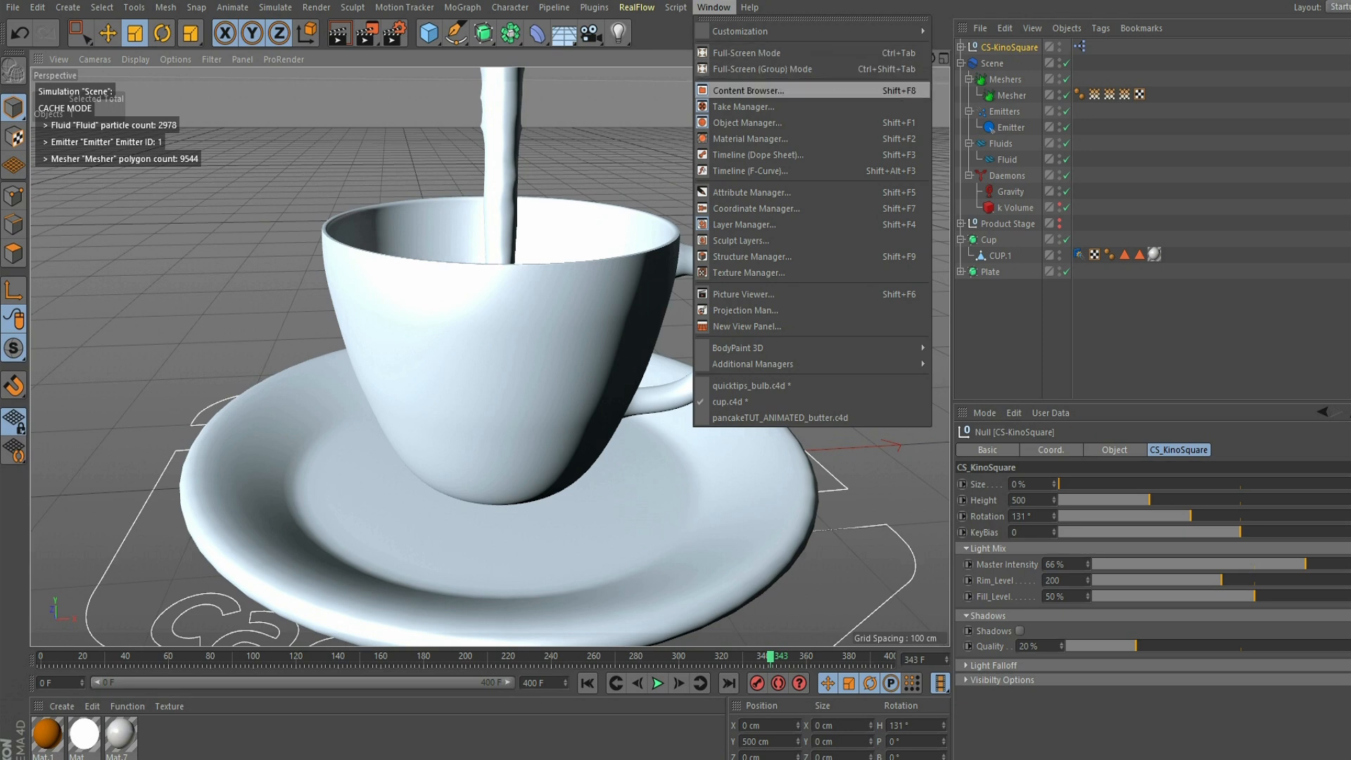
left_click(748, 90)
left_click_drag(473, 53, 435, 54)
type("back")
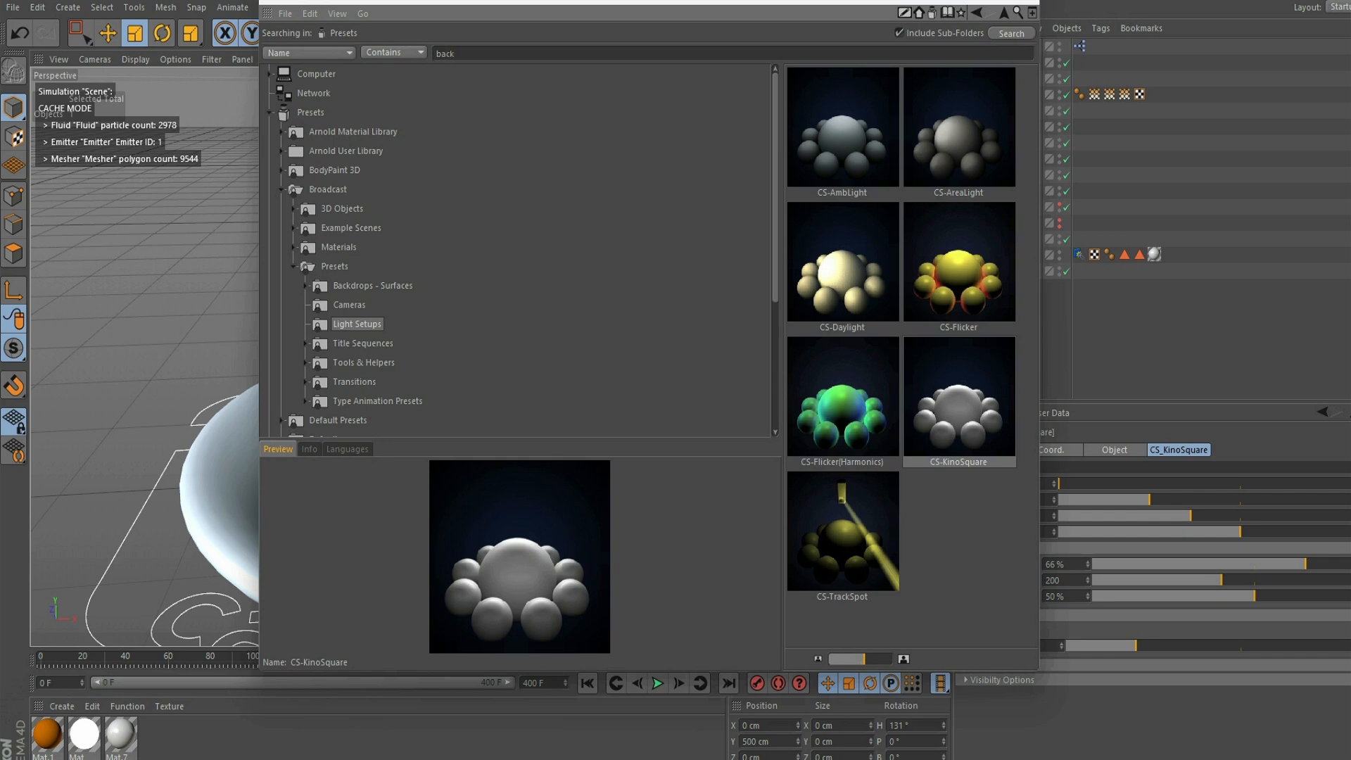
key("Return")
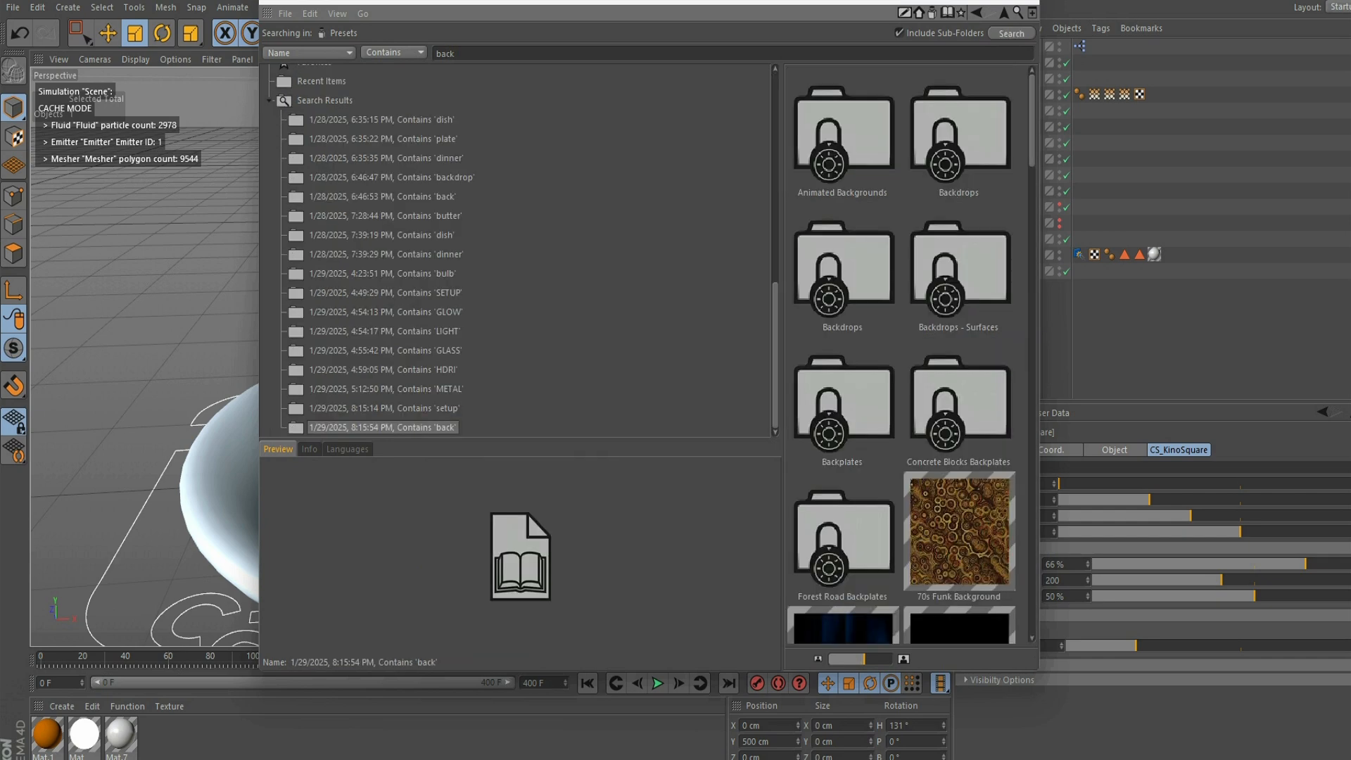
- Load the beige Circular 004 material from the Backdrops folder into the scene's materials
double_click(842, 274)
scroll(901, 353, "down", 5)
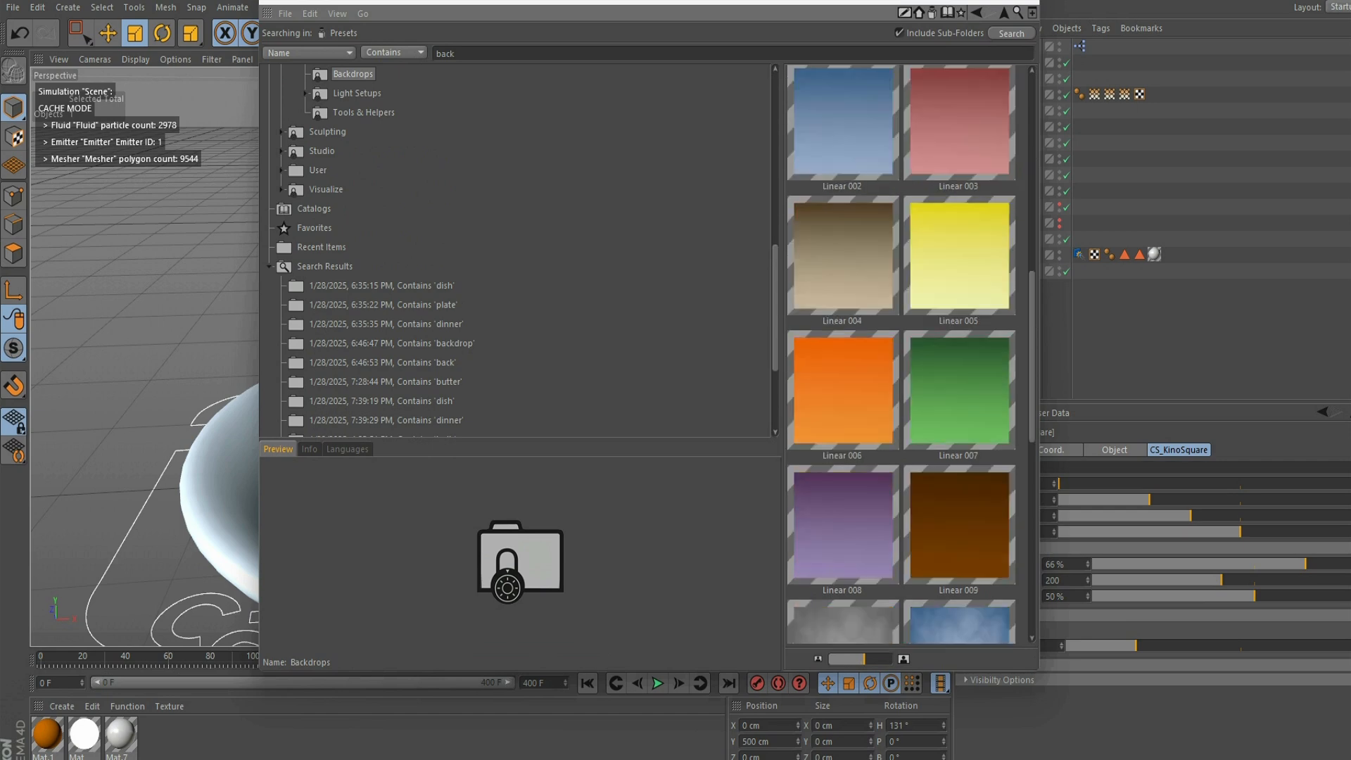
scroll(901, 354, "up", 5)
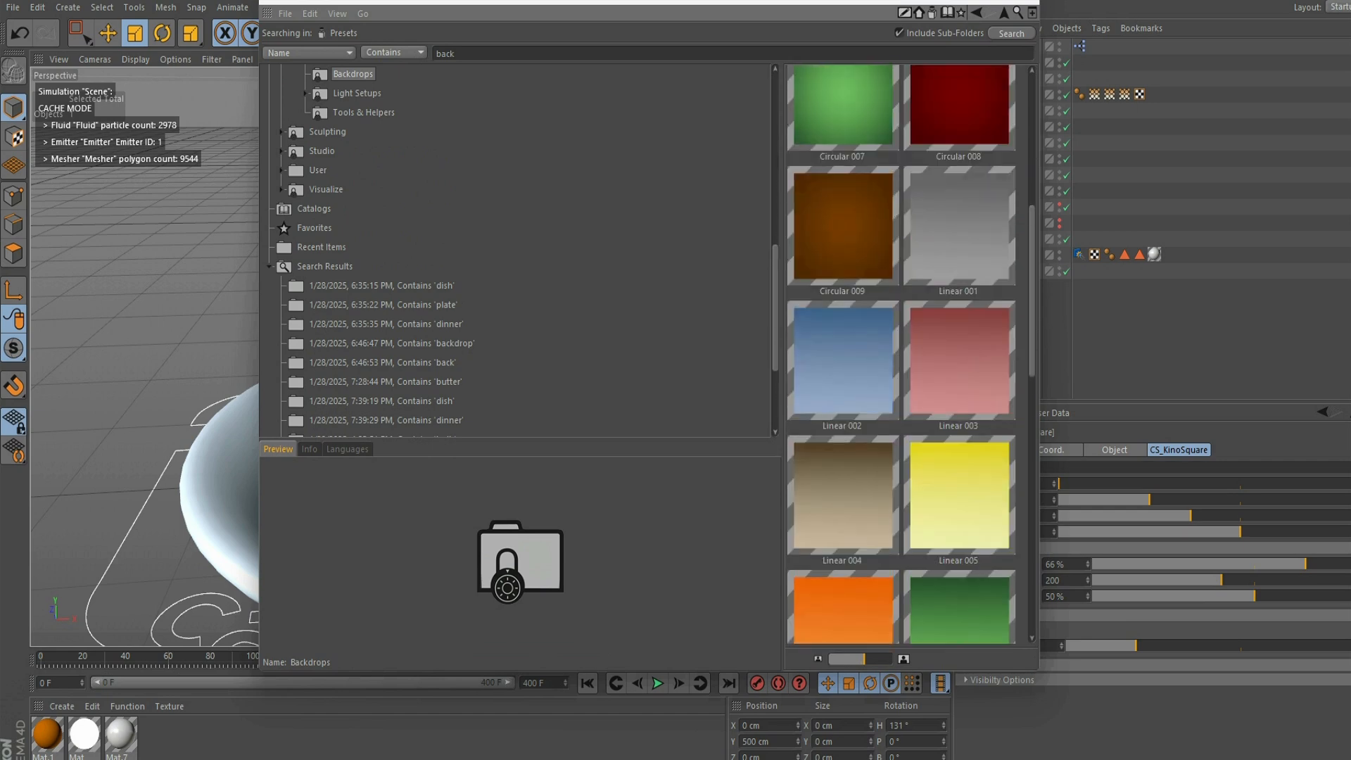
scroll(901, 353, "up", 3)
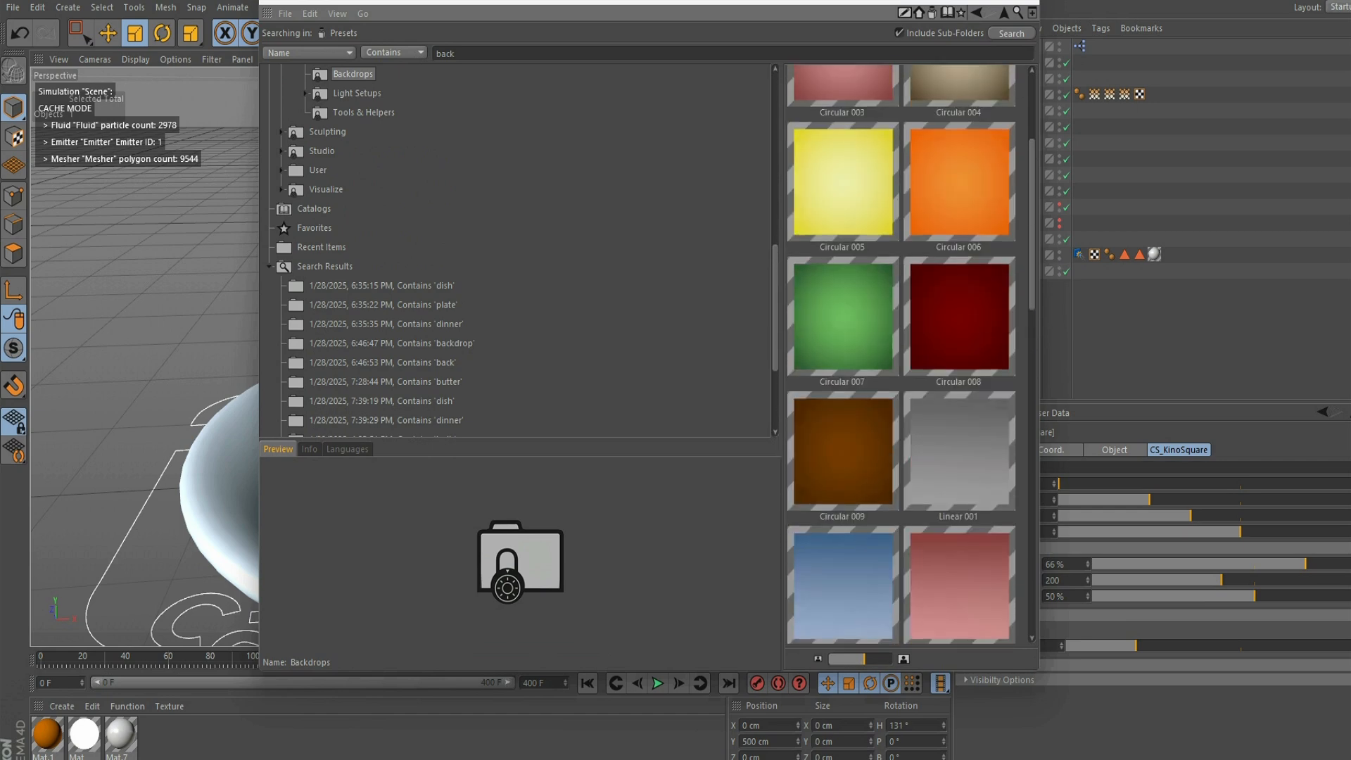
scroll(901, 353, "down", 2)
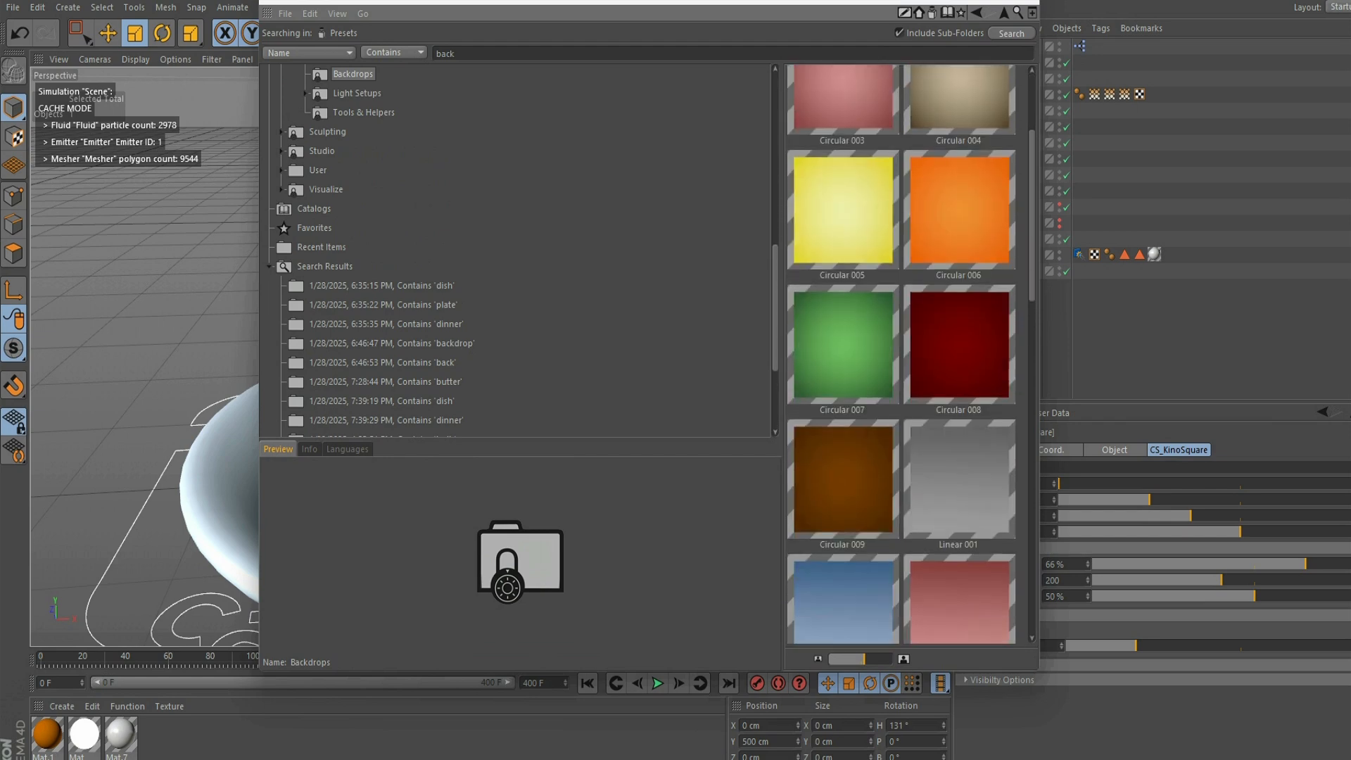
scroll(901, 353, "up", 2)
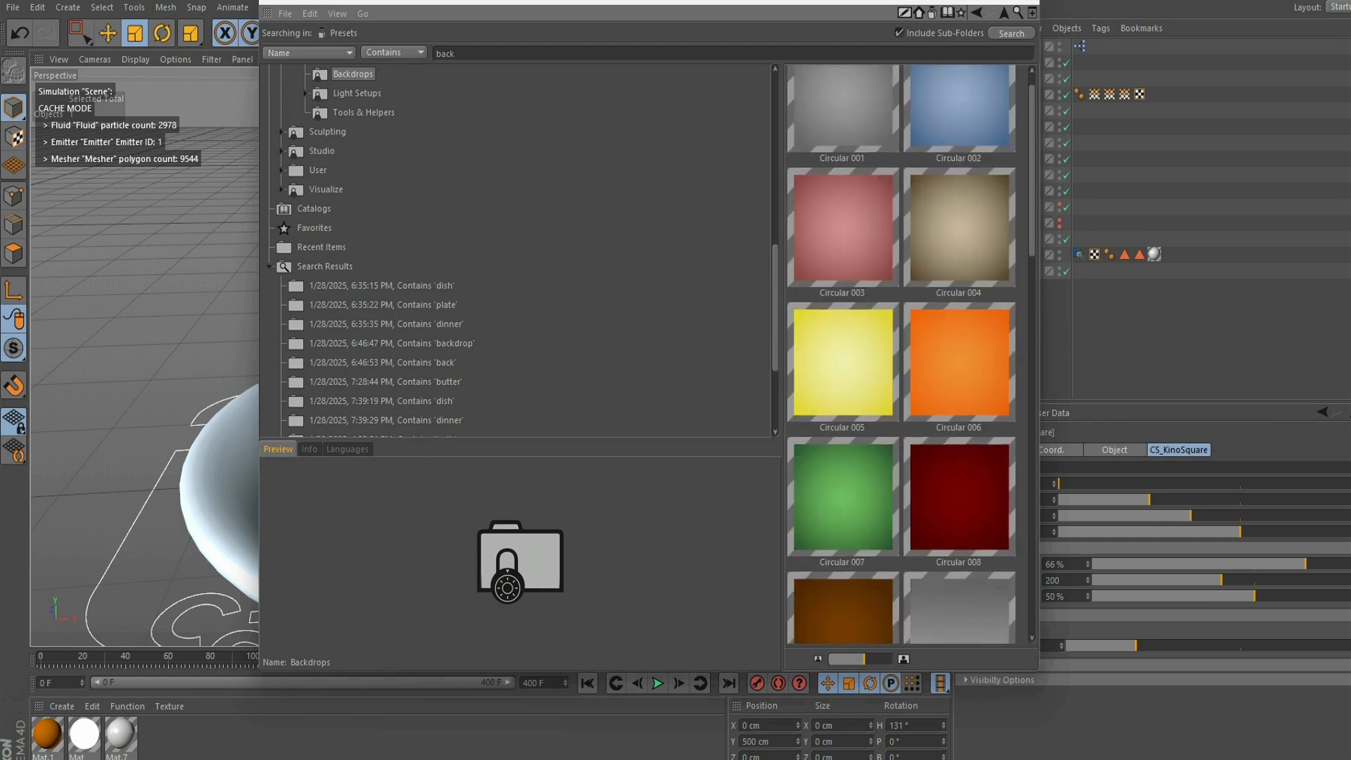
double_click(958, 228)
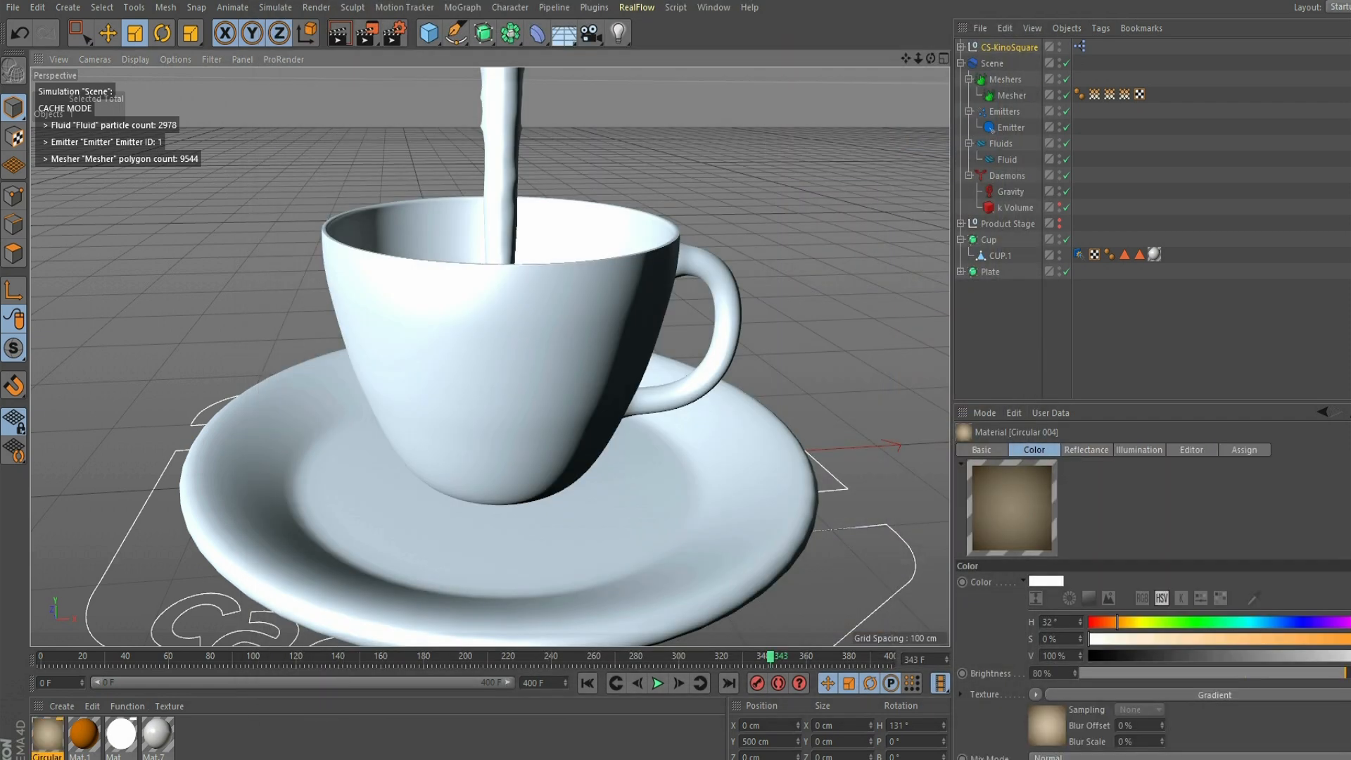
- Add a Background object and a Floor object to the scene
left_click(713, 7)
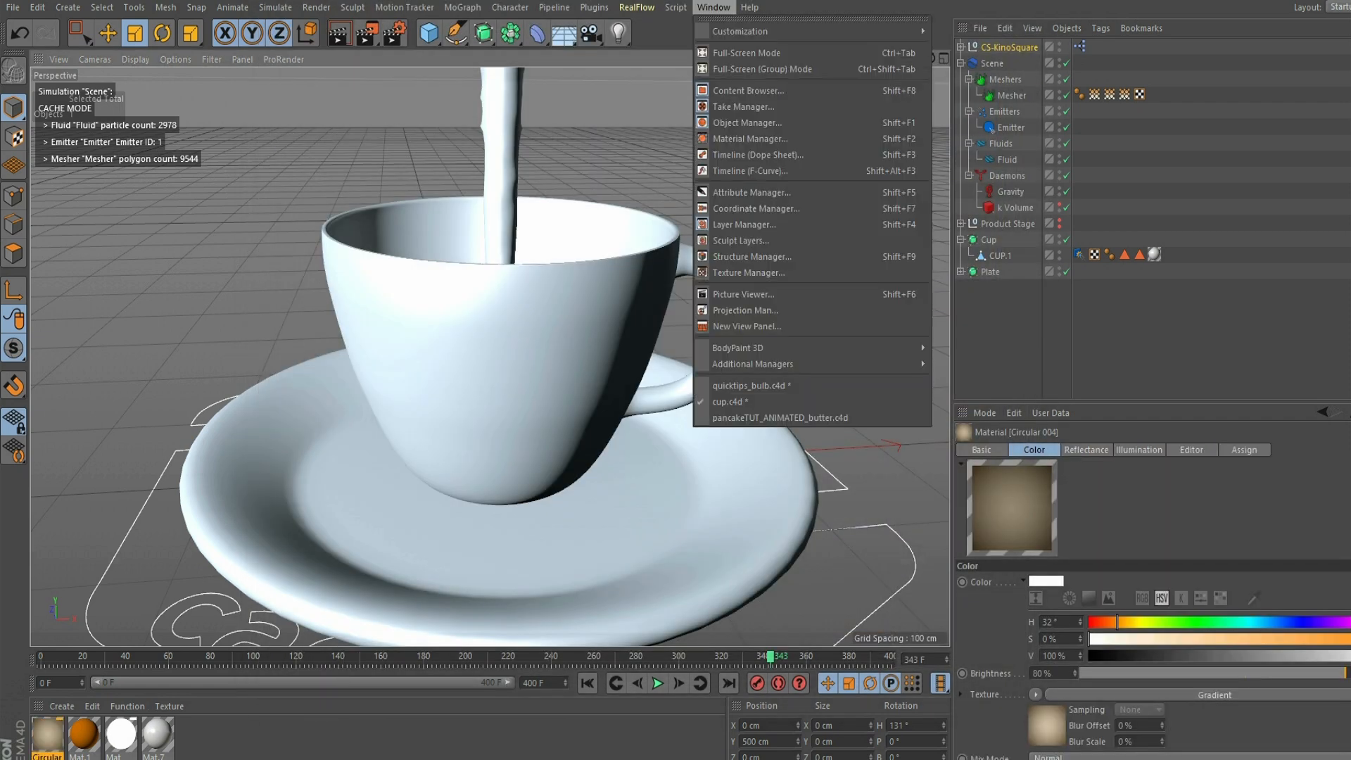
left_click(713, 7)
left_click(563, 34)
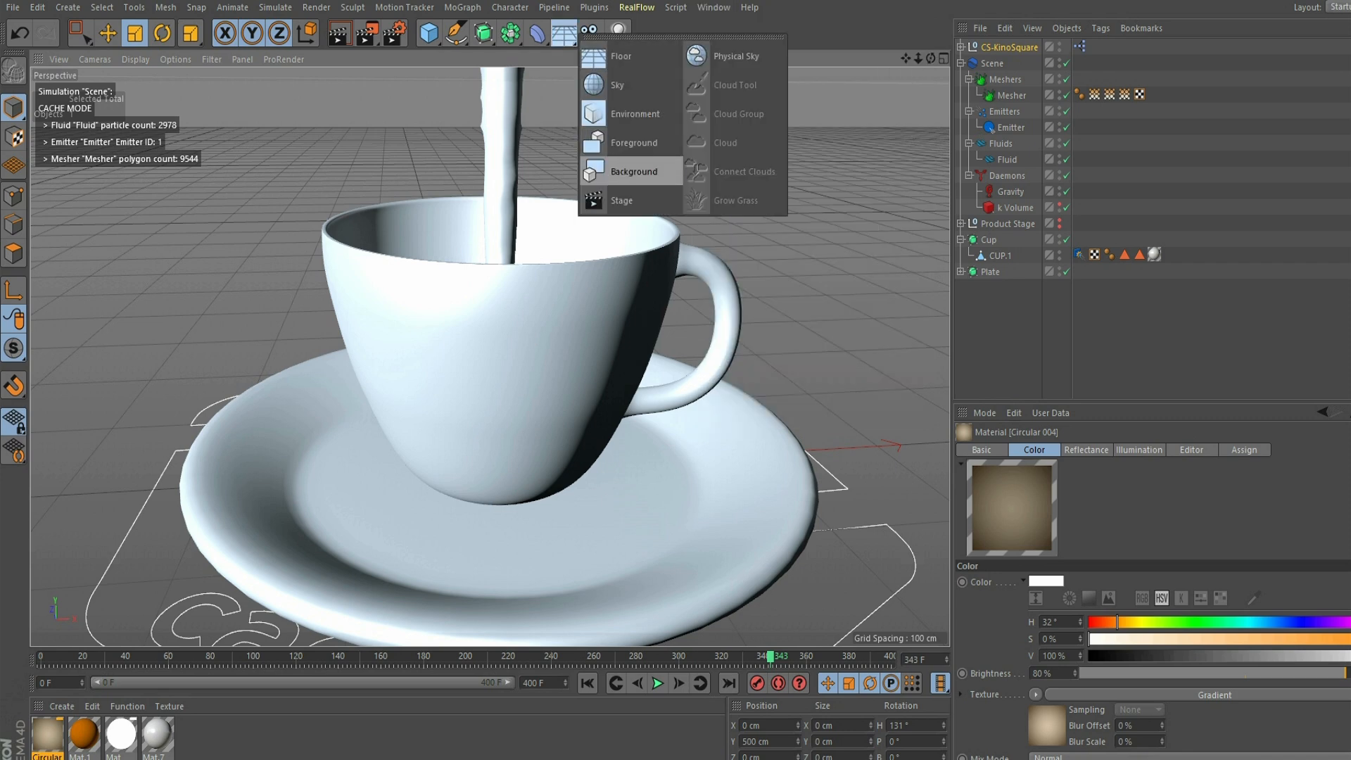
left_click(633, 171)
left_click(563, 33)
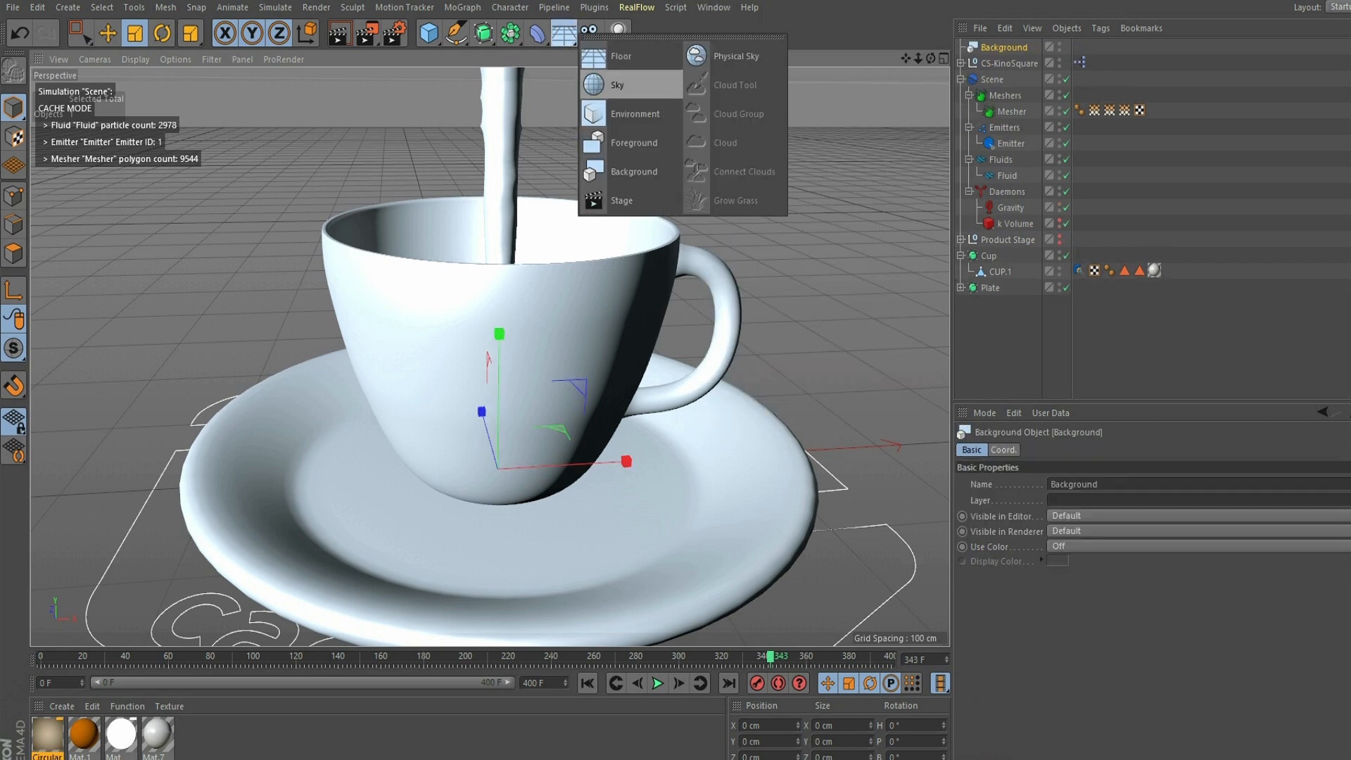
left_click(619, 56)
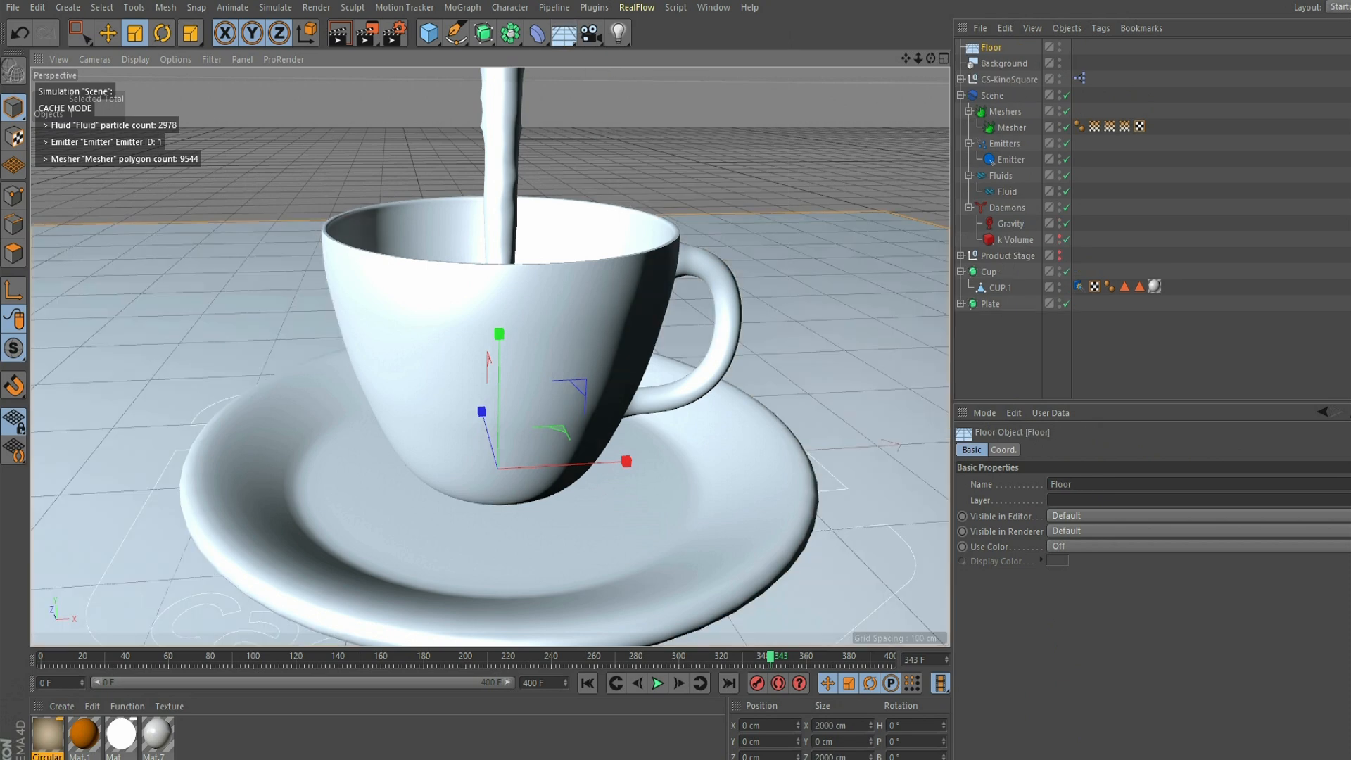
- Apply the Circular 004 material to the Floor and Background objects, and turn on texture display in the viewport
left_click_drag(47, 734, 141, 436)
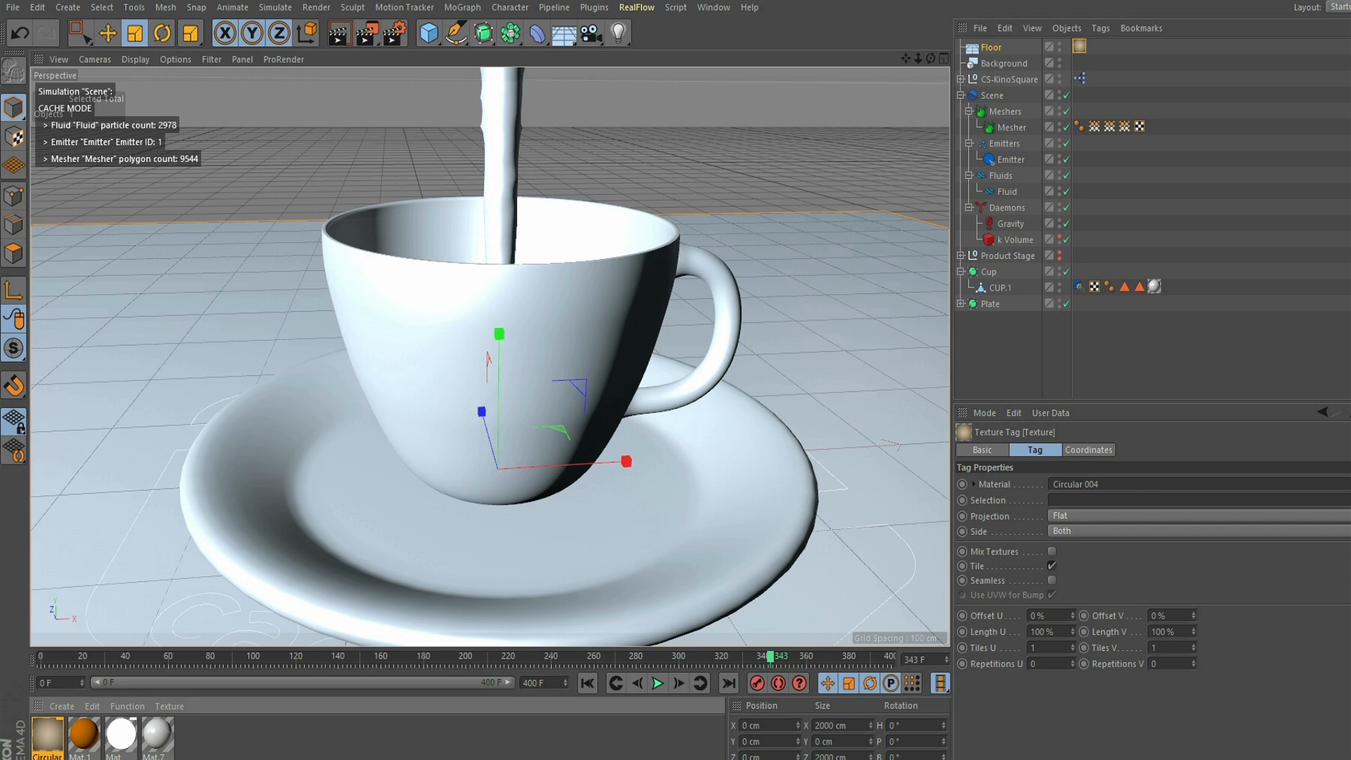
left_click(175, 59)
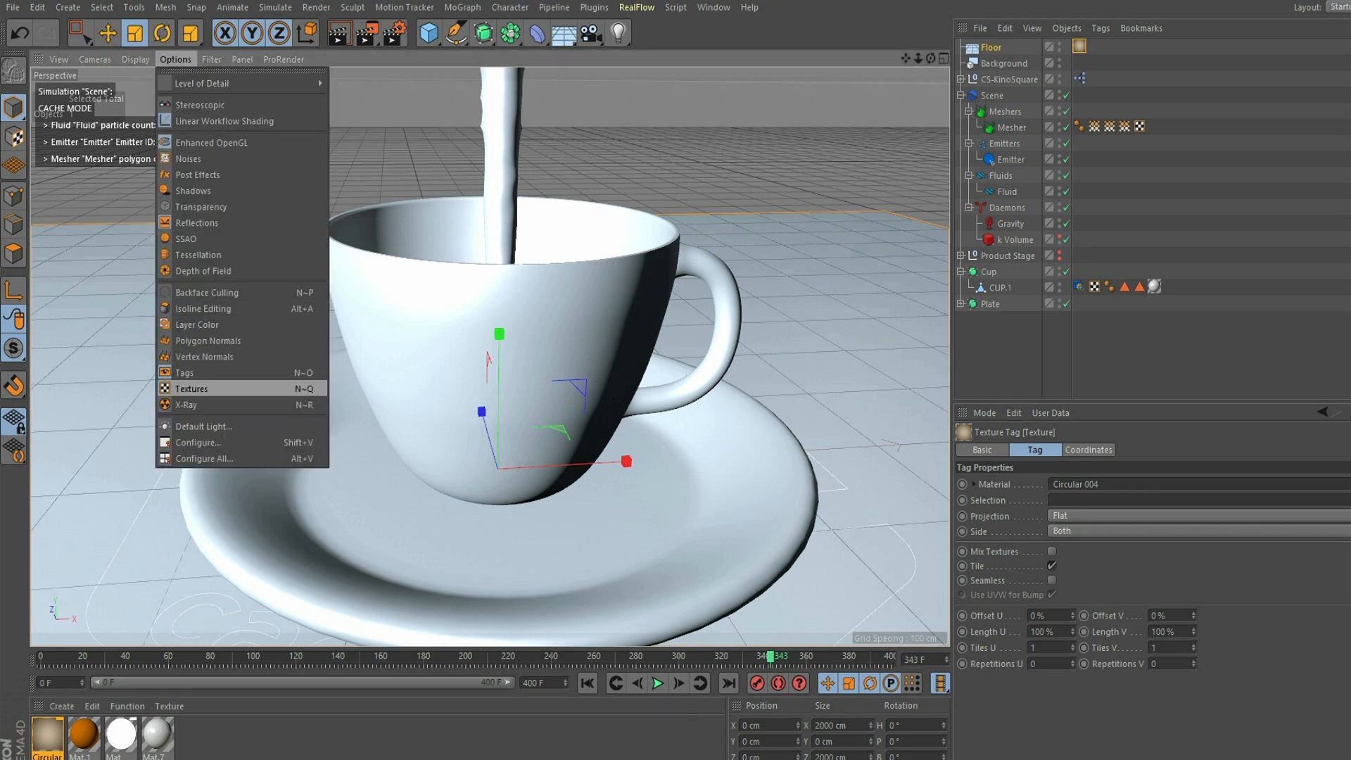
left_click(191, 388)
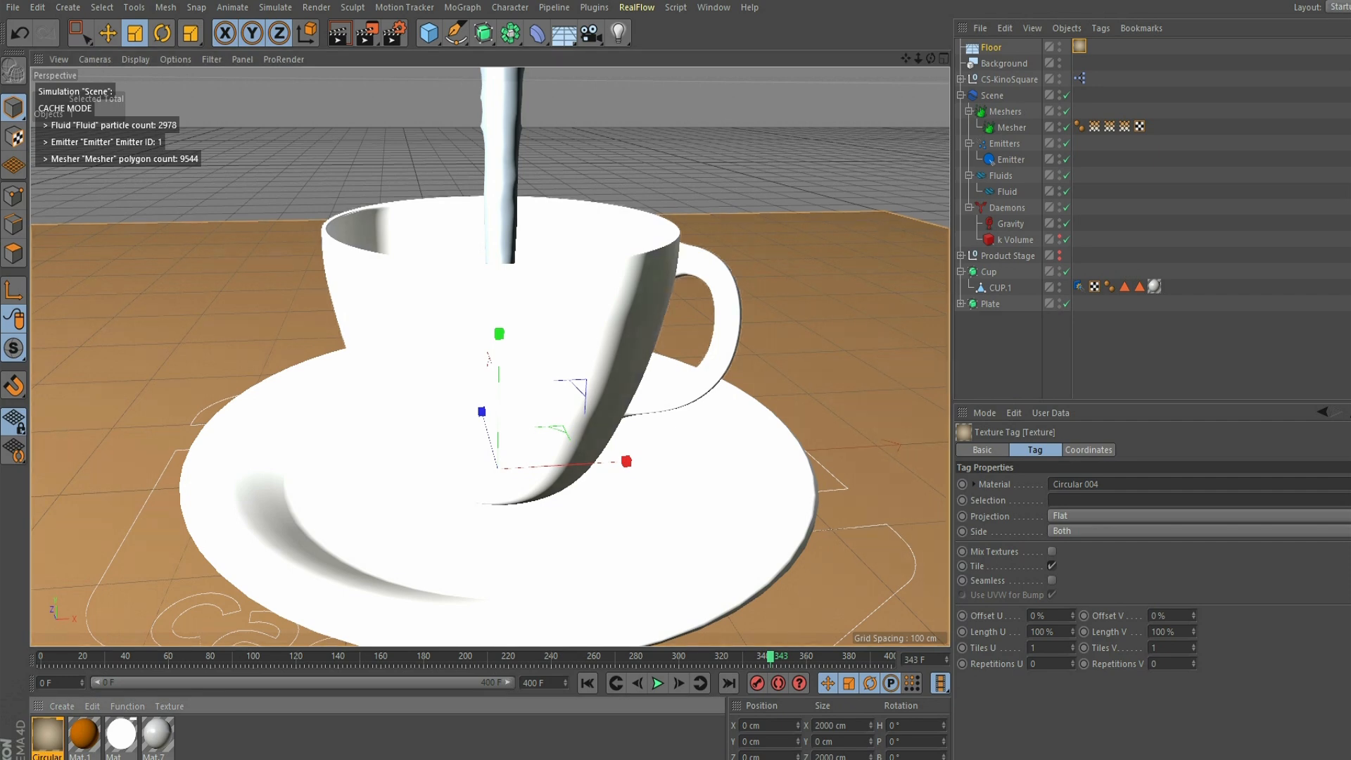
left_click_drag(48, 733, 1004, 63)
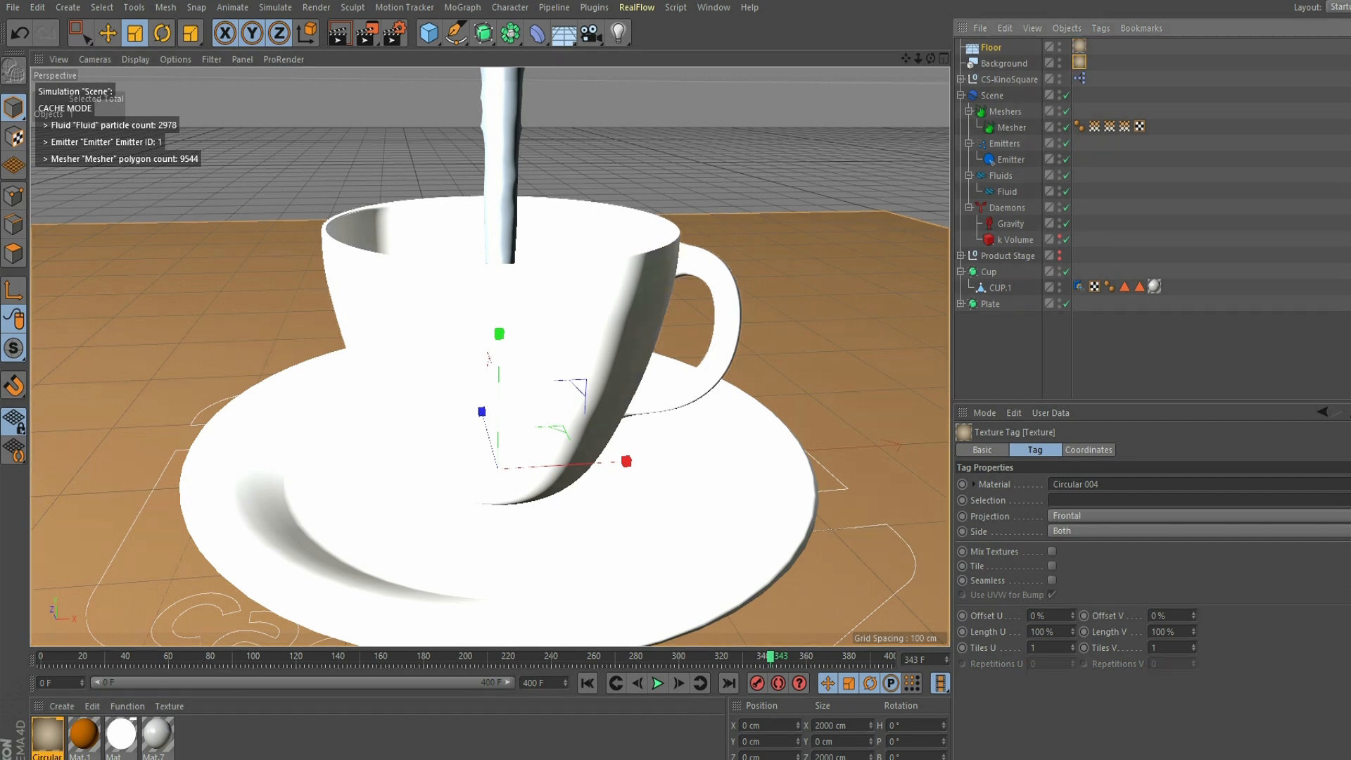
- Give the Floor a Compositing tag with Compositing Background enabled
right_click(999, 48)
mouse_move(1049, 58)
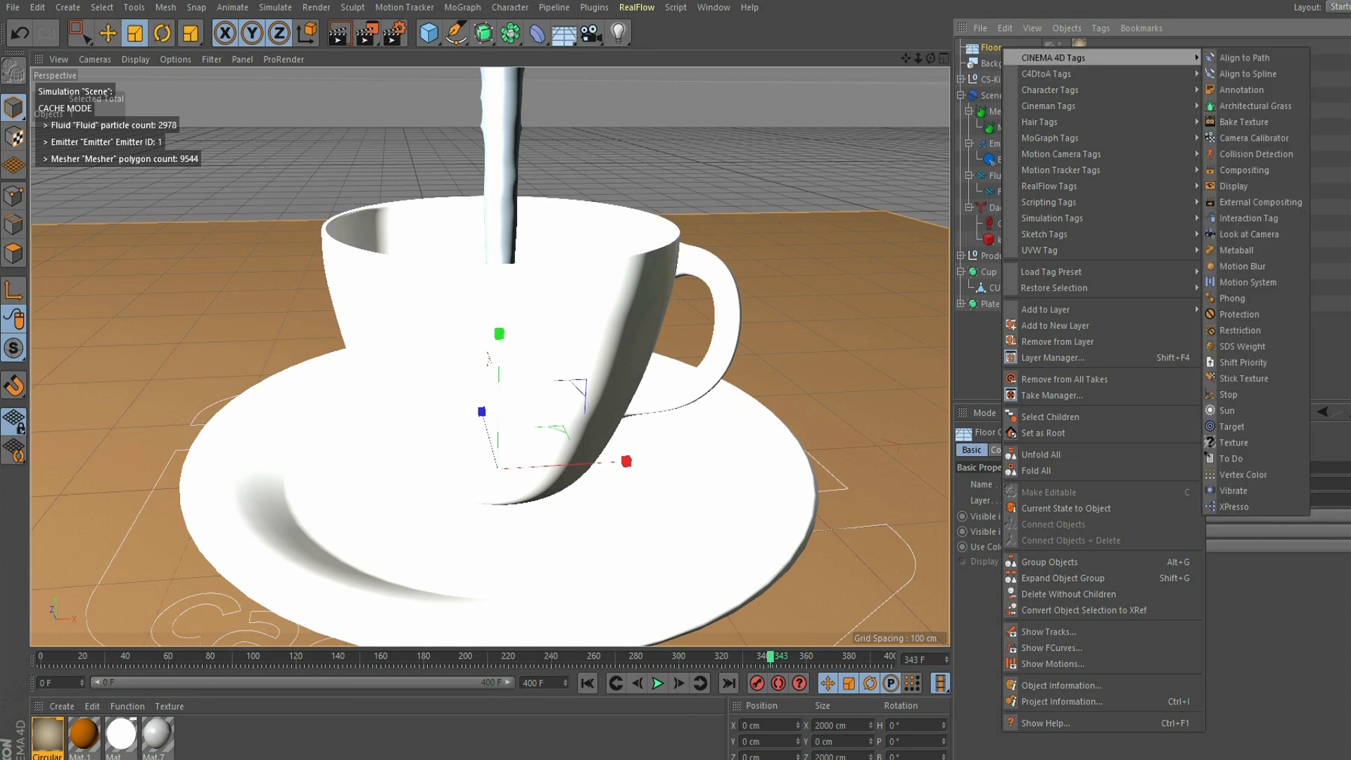
left_click(1244, 170)
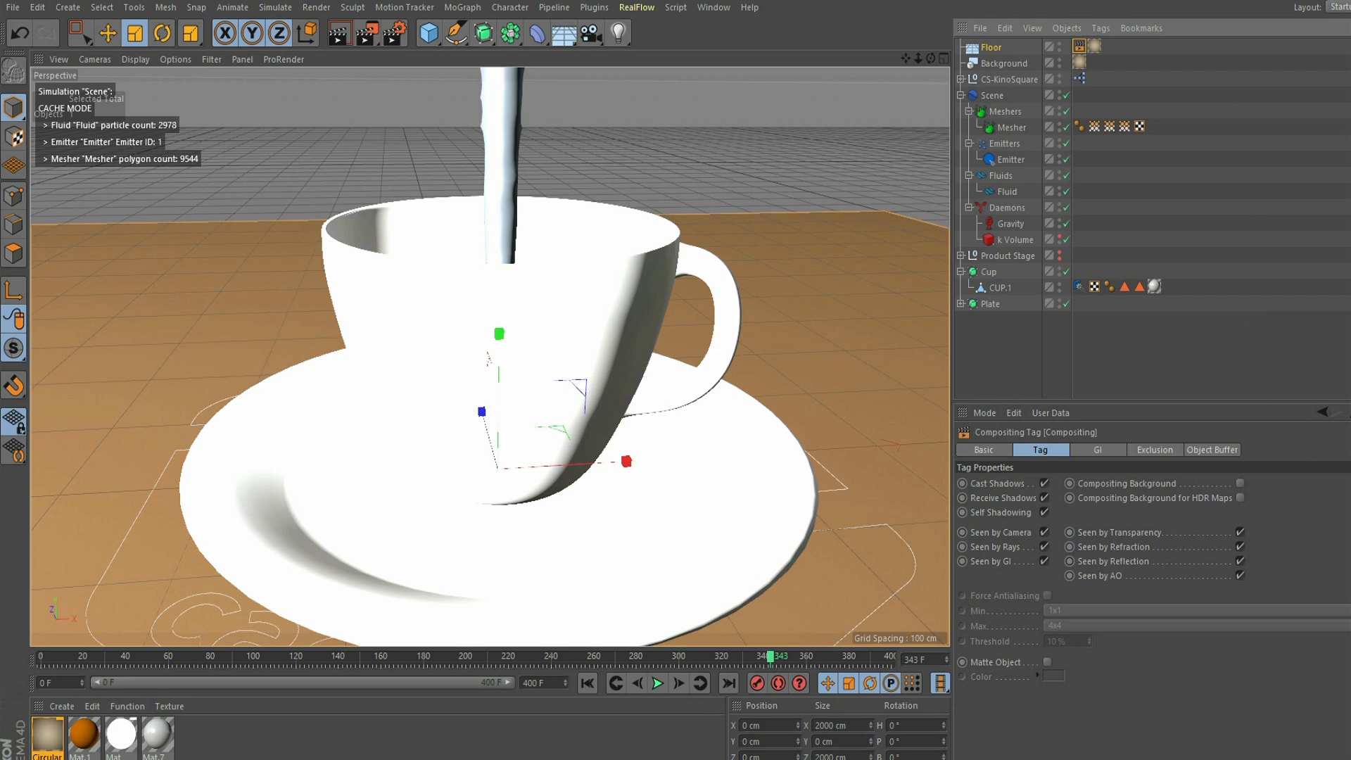
left_click(1240, 484)
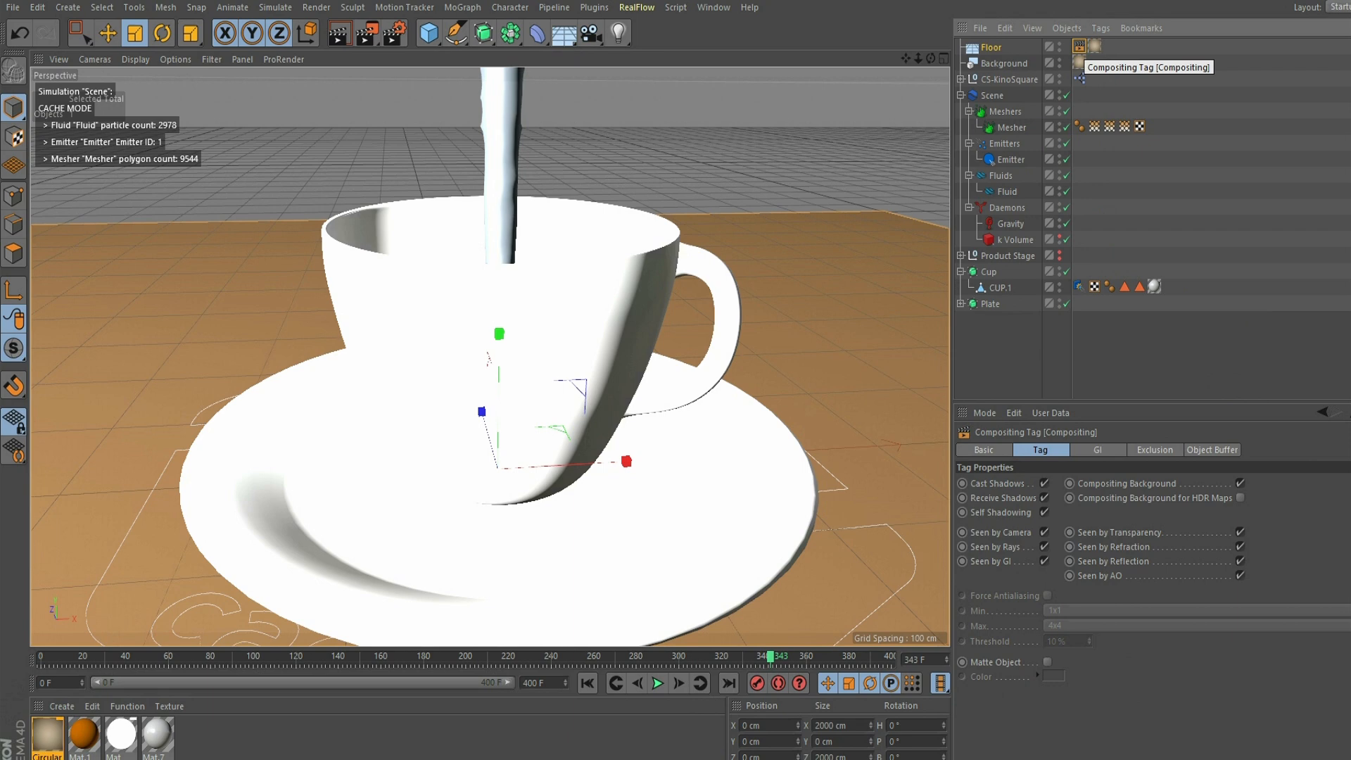
- Copy the Floor's Compositing tag to the Background, place it before the texture tag, and select the Floor's Compositing tag
left_click_drag(1079, 46, 1094, 63, "ctrl")
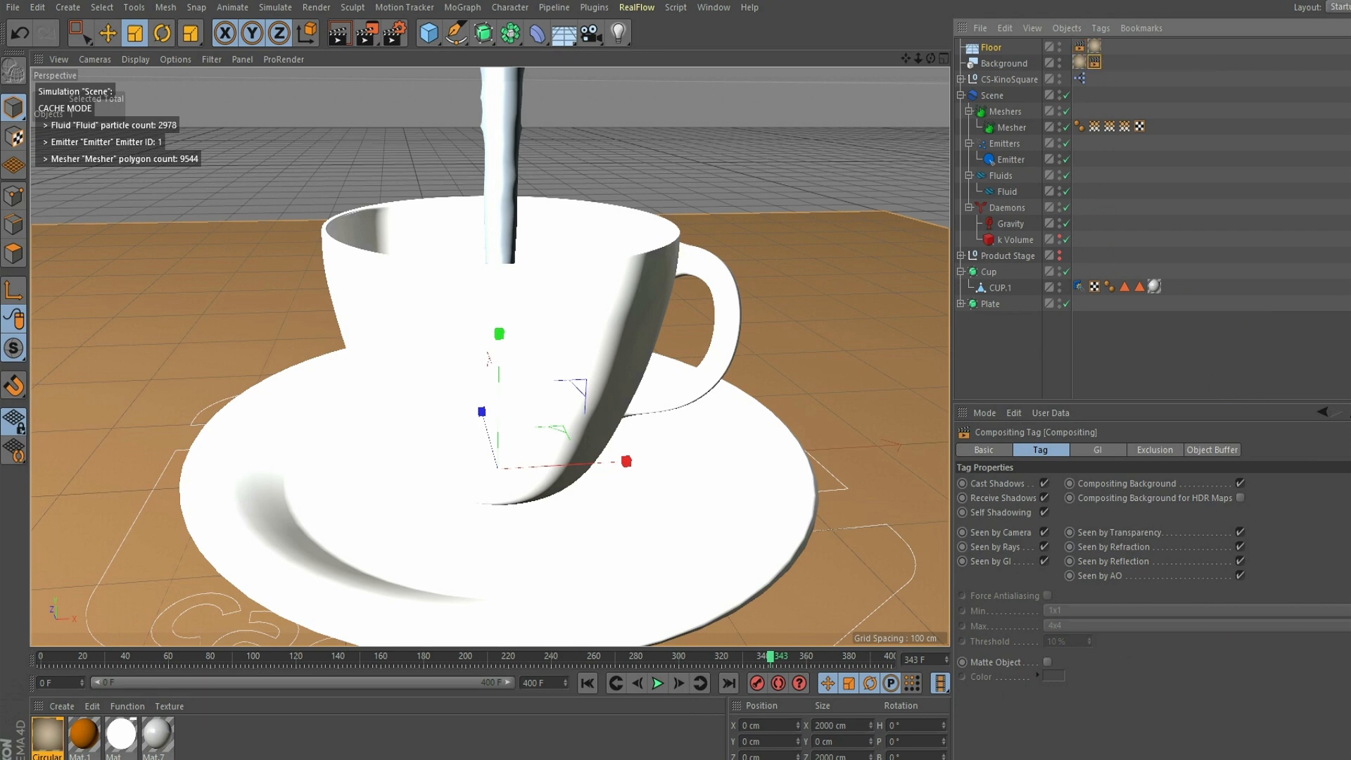
left_click(1153, 346)
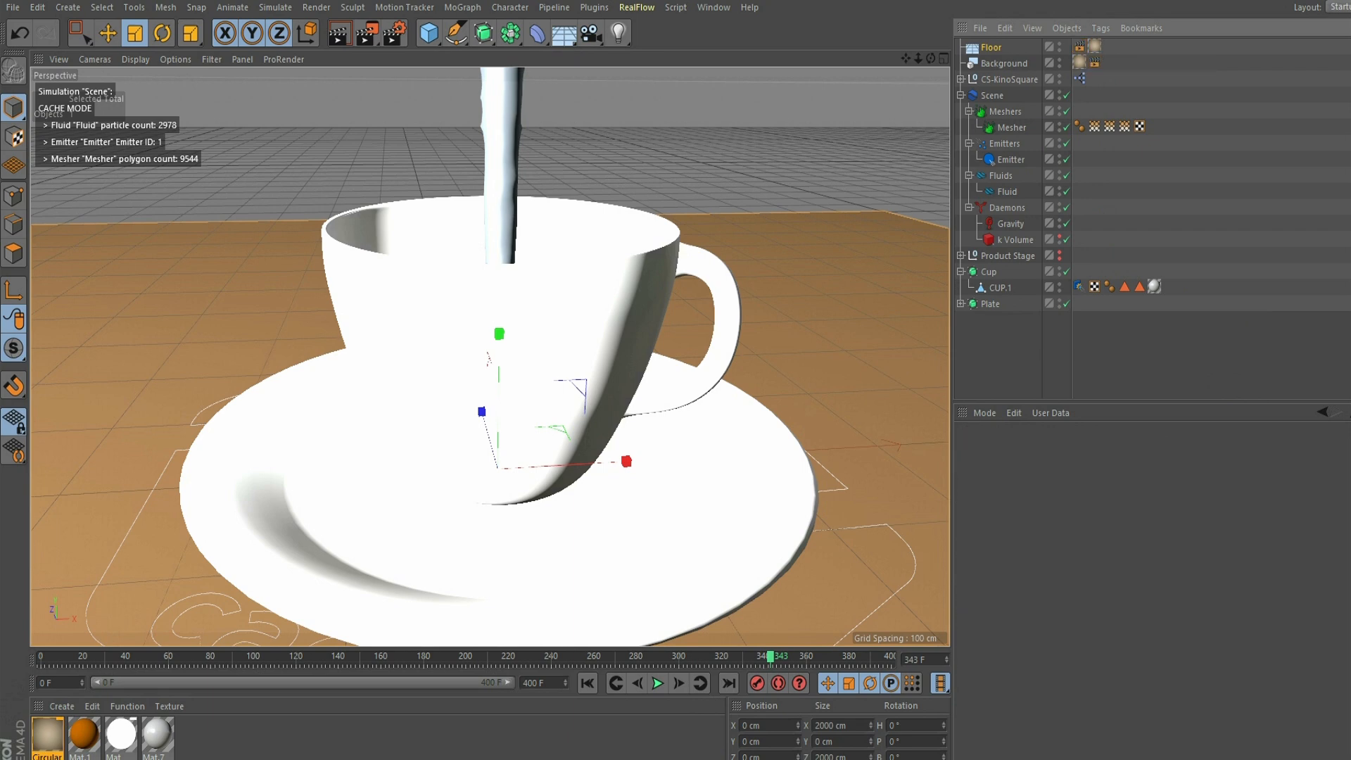
left_click(1079, 62)
left_click_drag(1079, 62, 1102, 62)
left_click(1080, 46)
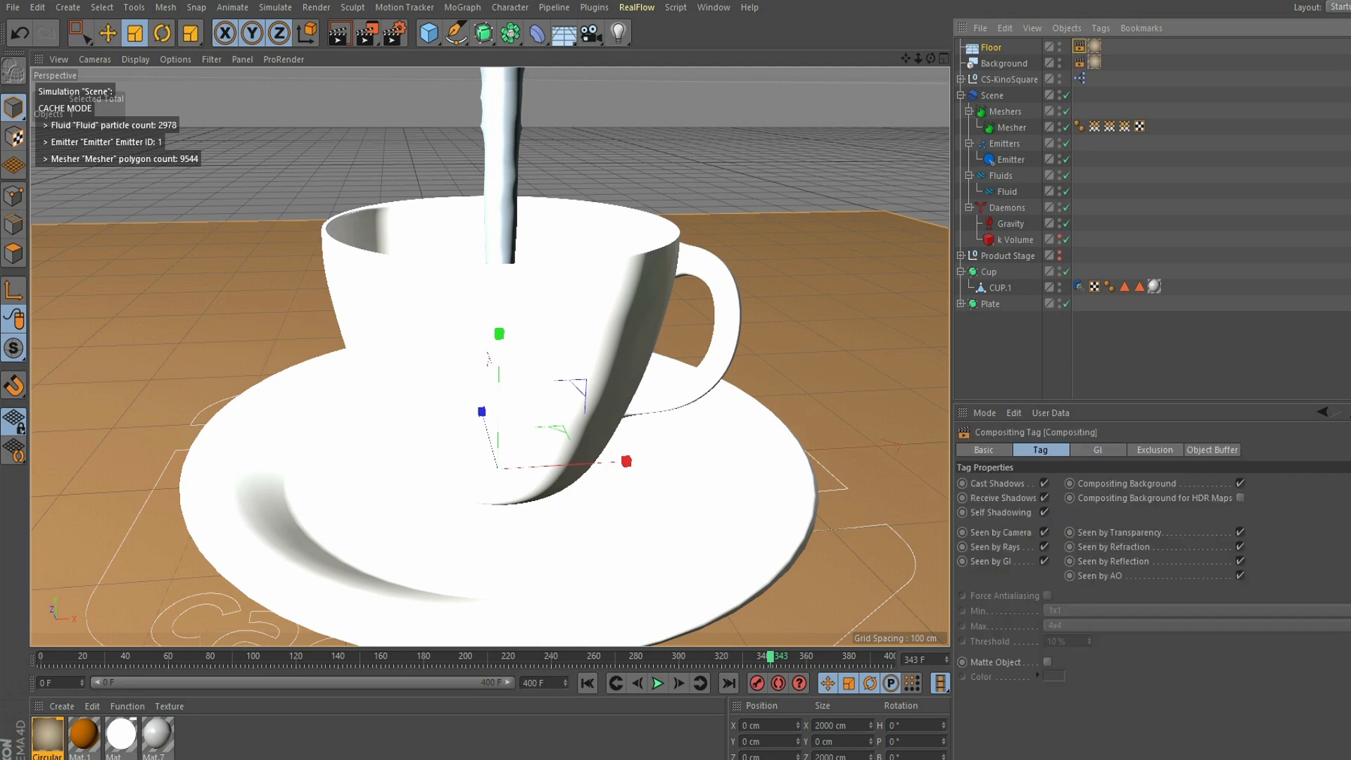
- Set the projection of the Floor and Background texture tags to Frontal
left_click(1079, 62, "ctrl")
left_click(1094, 47)
left_click(1094, 63, "ctrl")
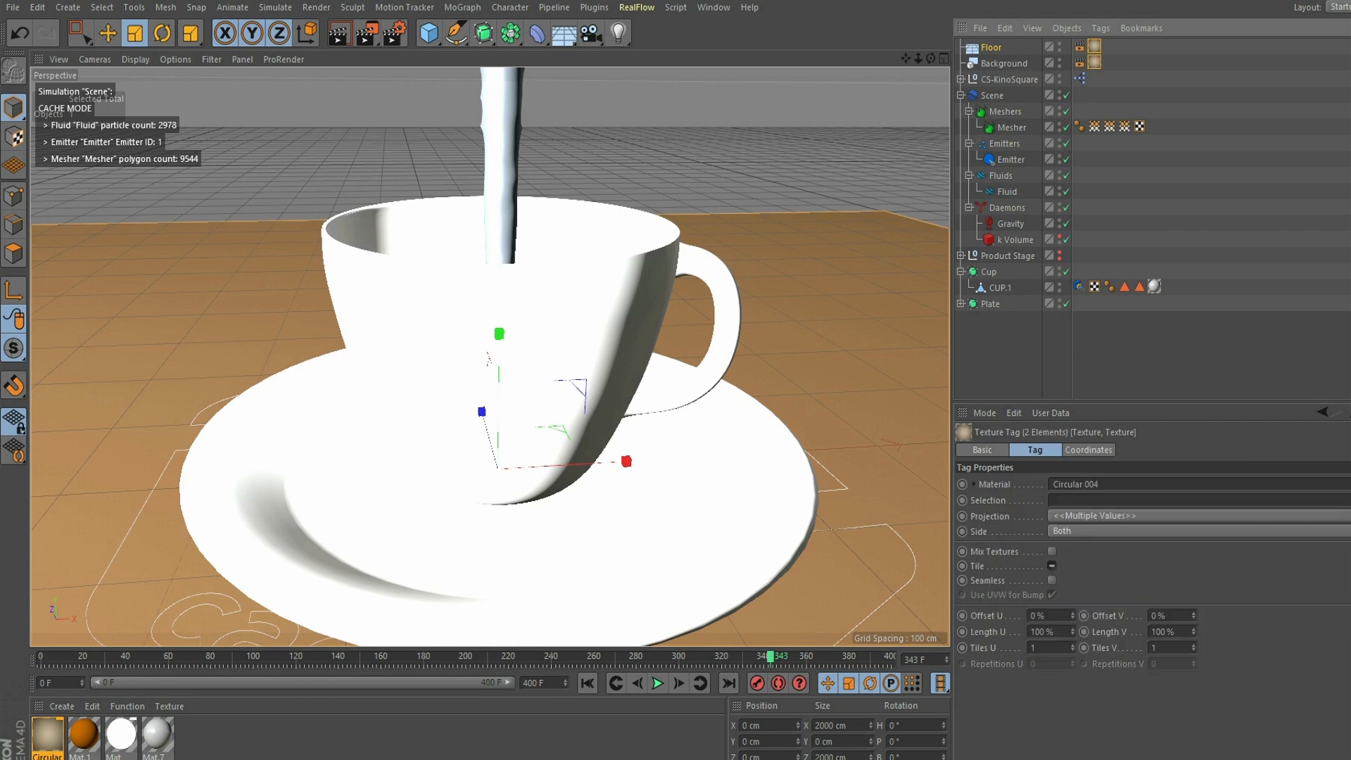
left_click(1125, 516)
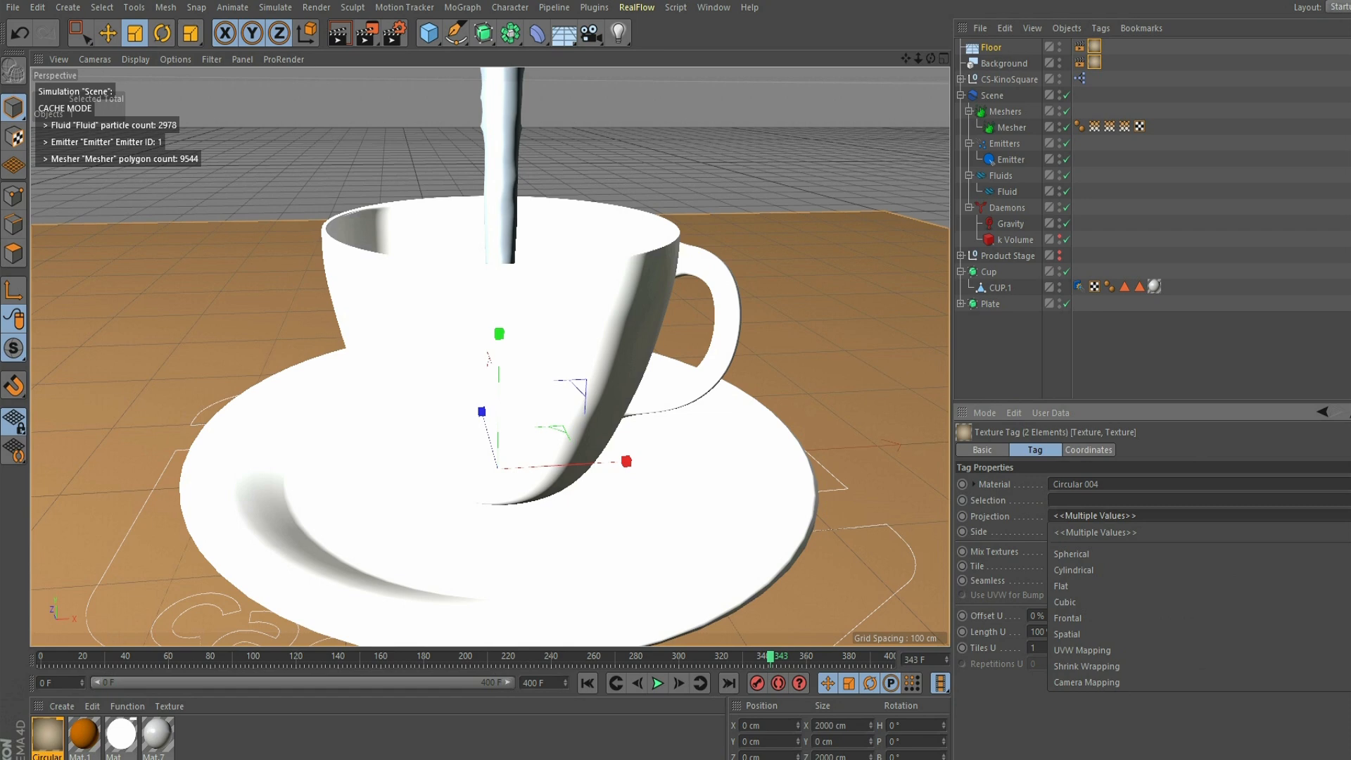
left_click(1068, 618)
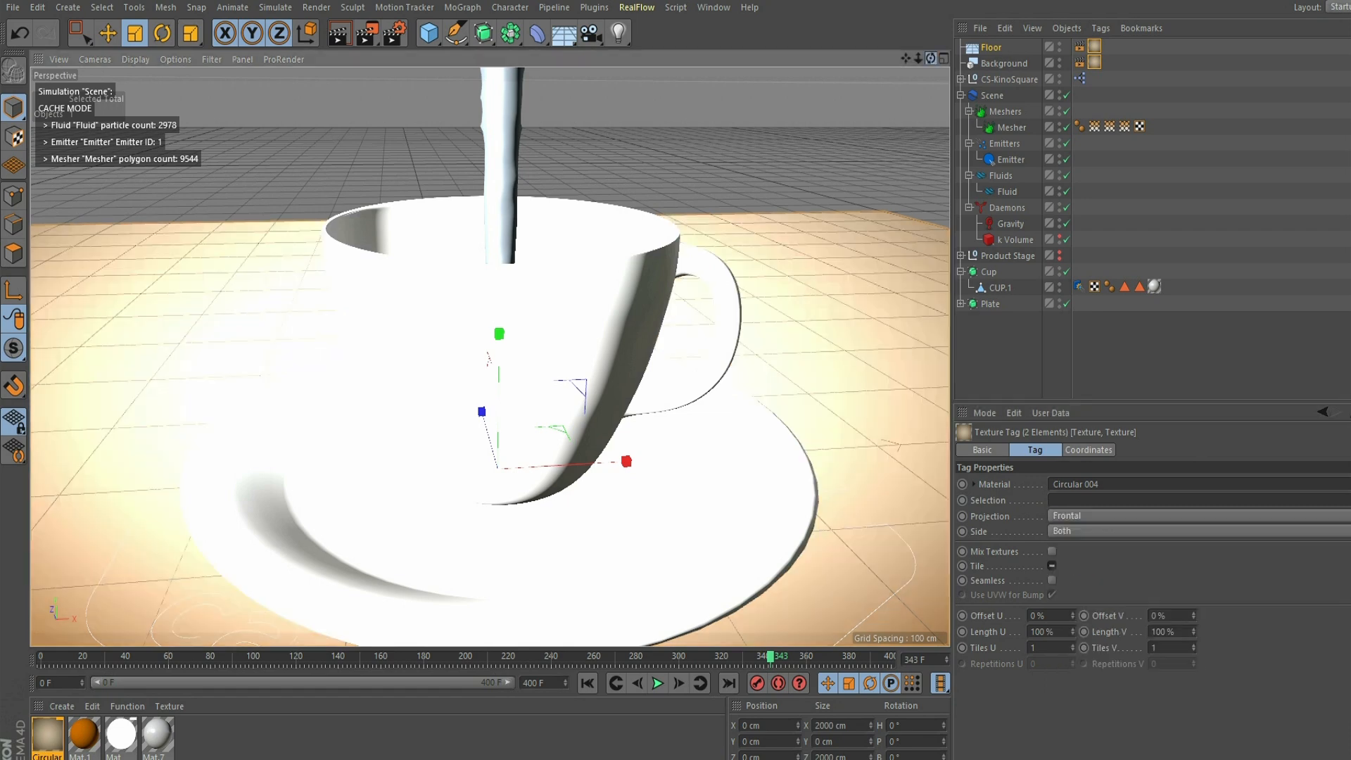
- Set the CS-KinoSquare light's Master Intensity to 40% and its Rotation to 119°
left_click_drag(931, 59, 895, 43)
left_click(1009, 79)
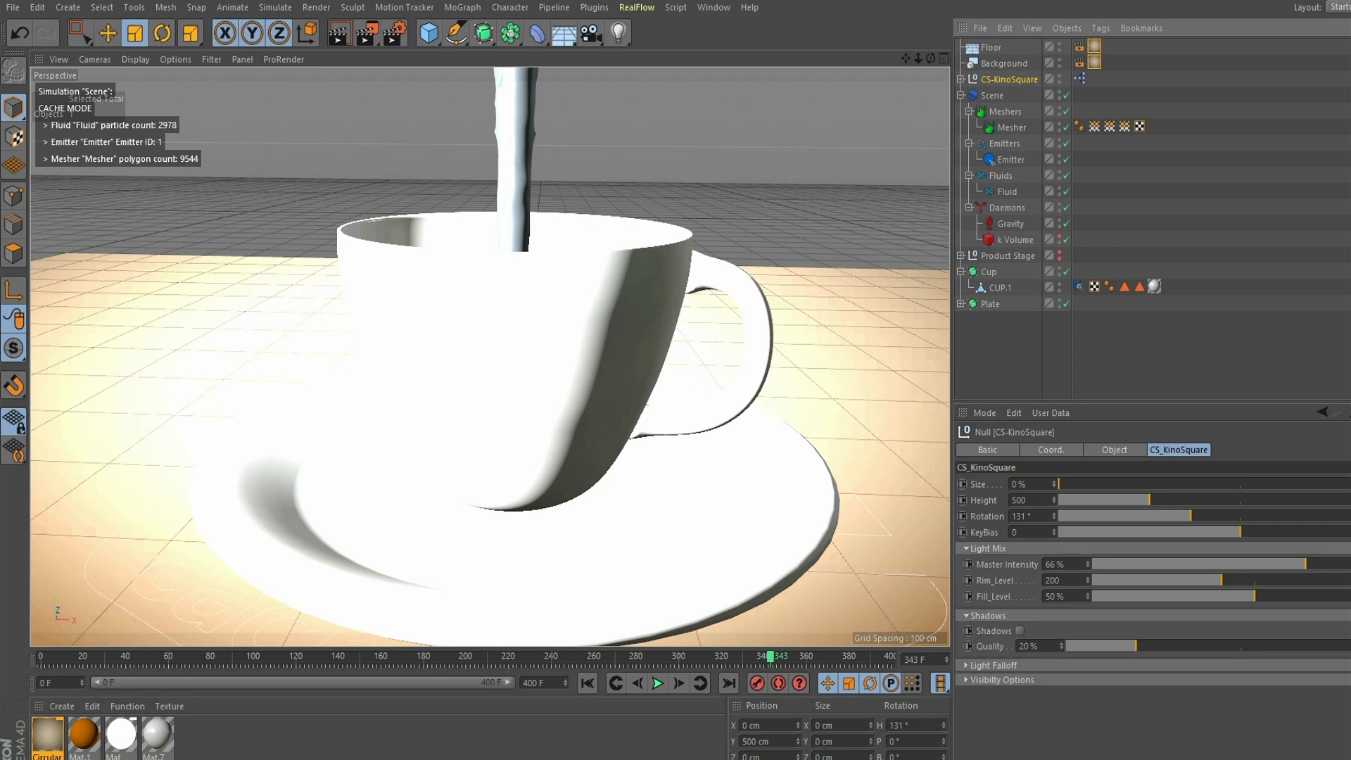
left_click_drag(1305, 564, 1221, 565)
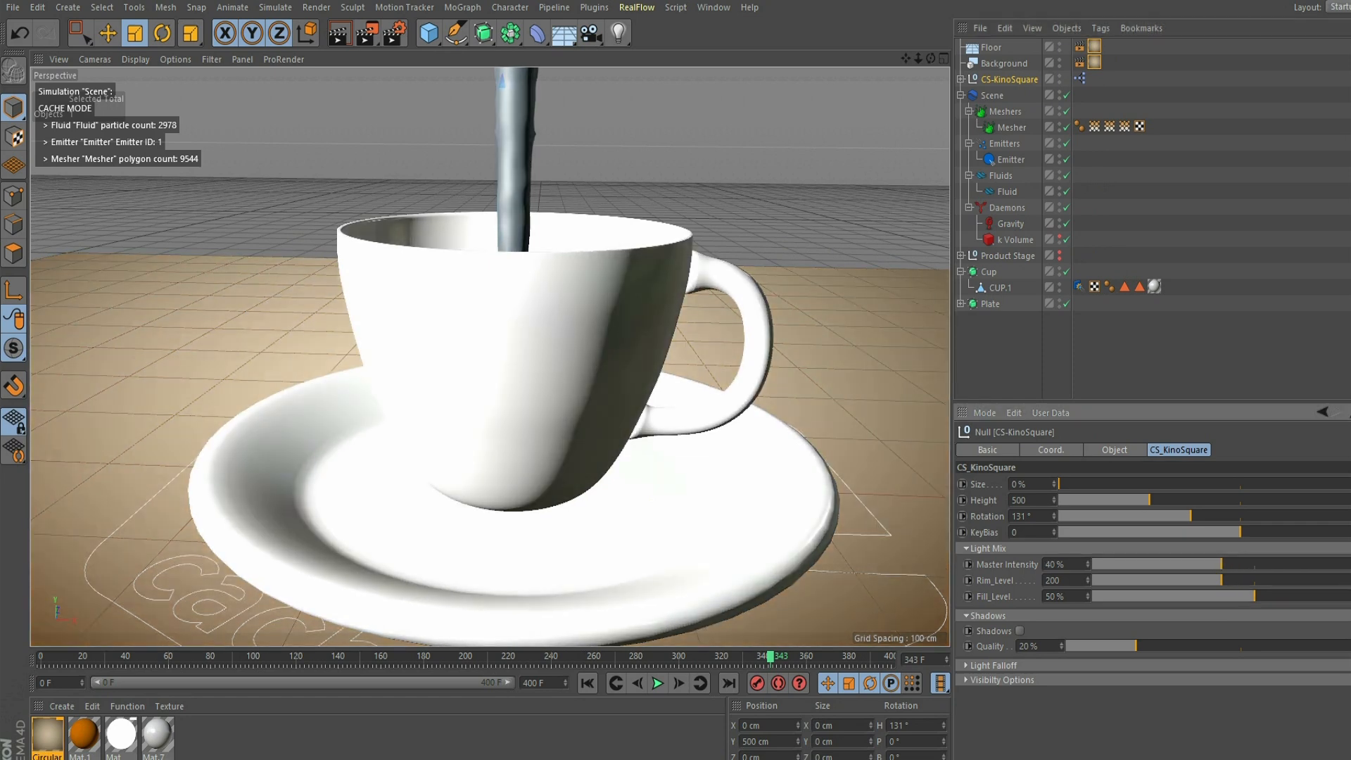
mouse_move(1198, 516)
left_mouse_down()
mouse_move(1236, 516)
mouse_move(1178, 517)
left_mouse_up()
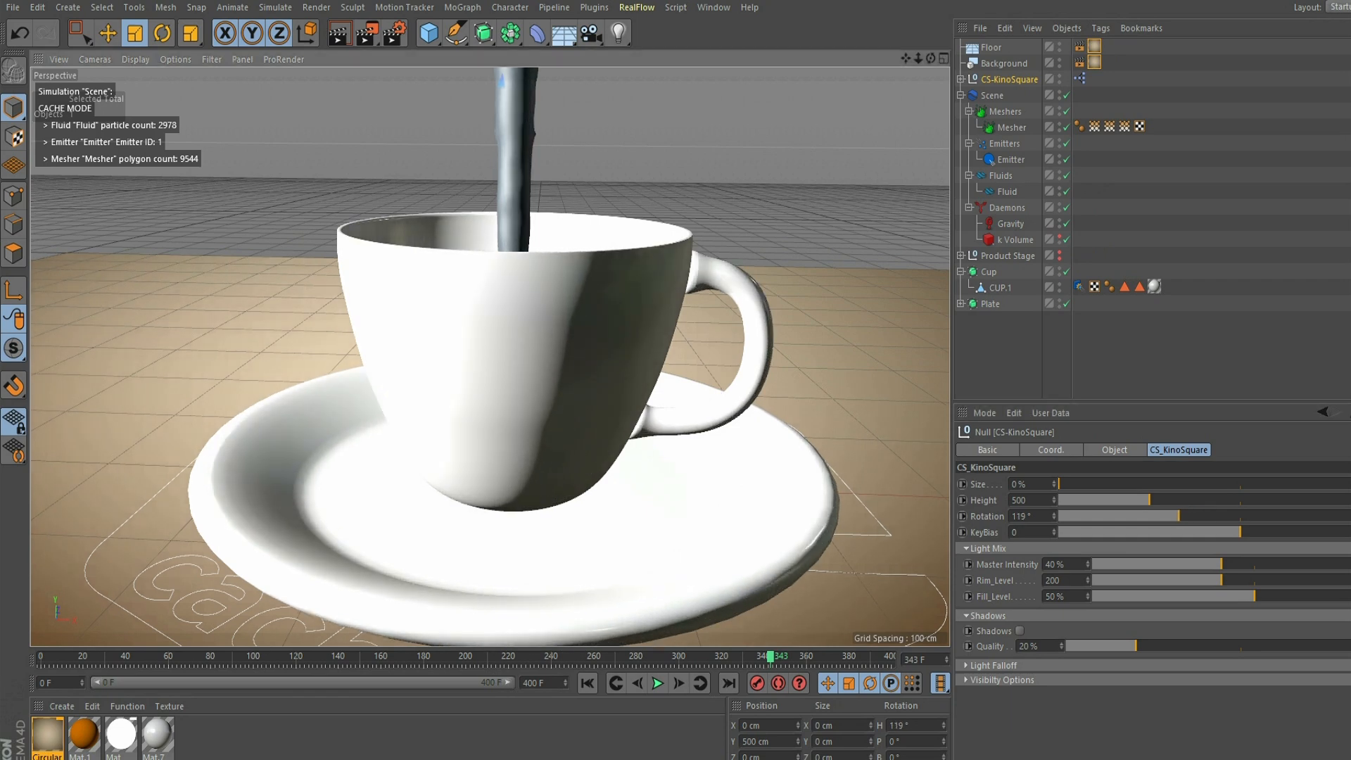
- Render the cup and backdrop in the viewport to check the lighting
mouse_move(918, 58)
left_mouse_down()
mouse_move(890, 58)
mouse_move(943, 59)
left_mouse_up()
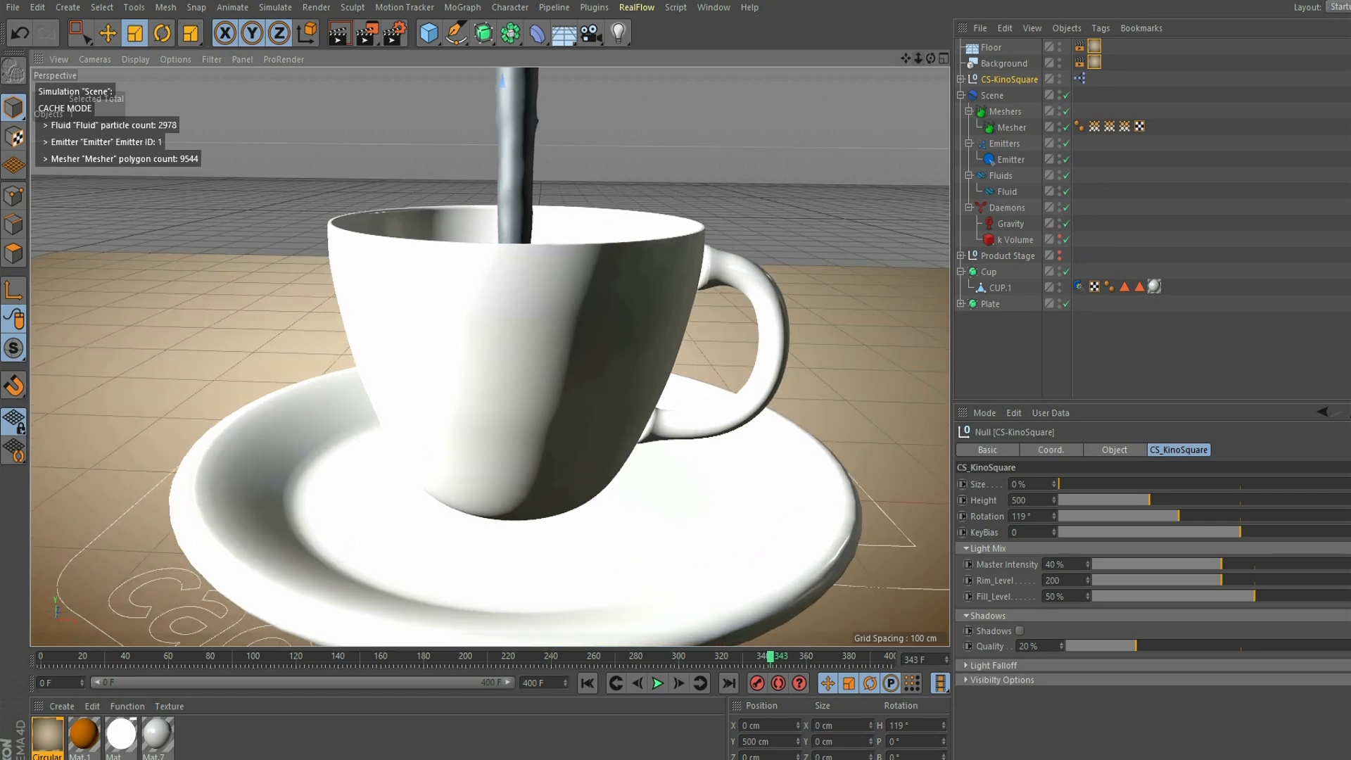
key("ctrl+r")
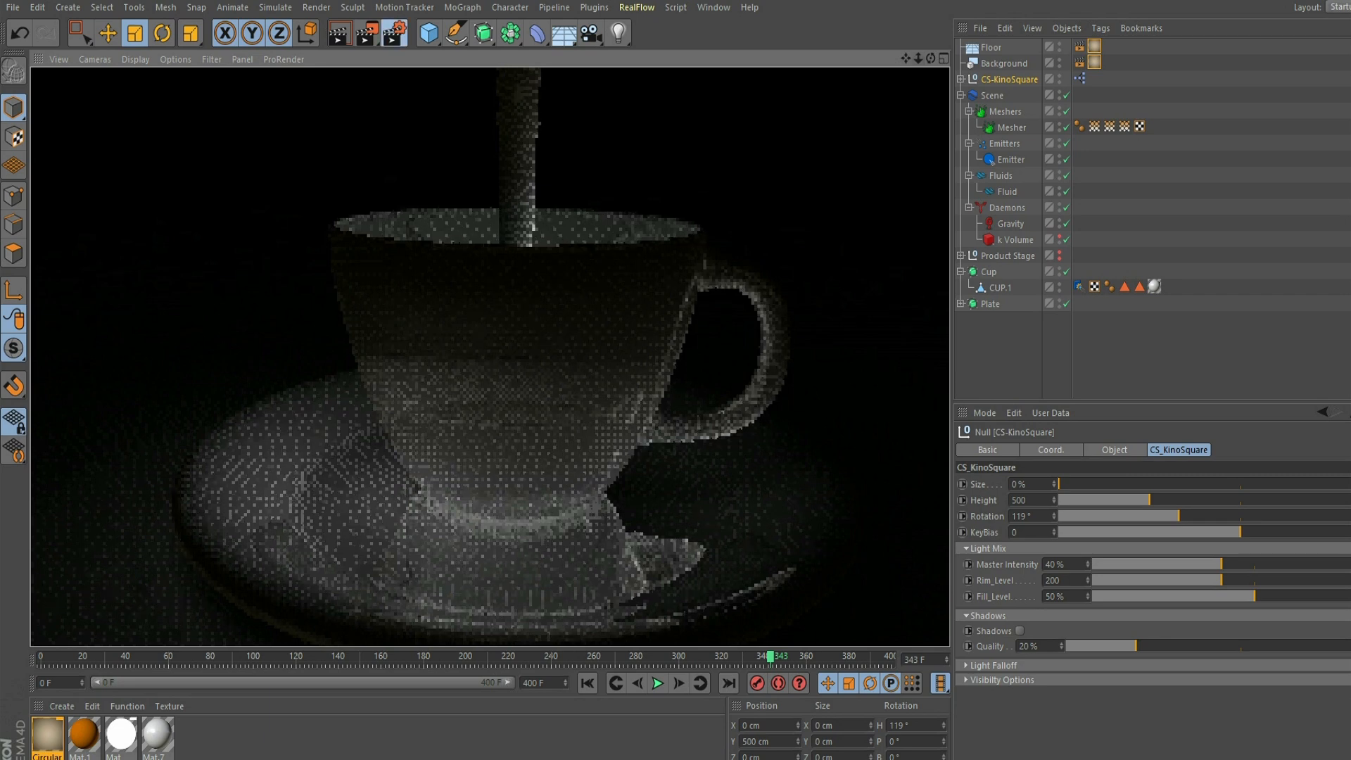
left_click(395, 32)
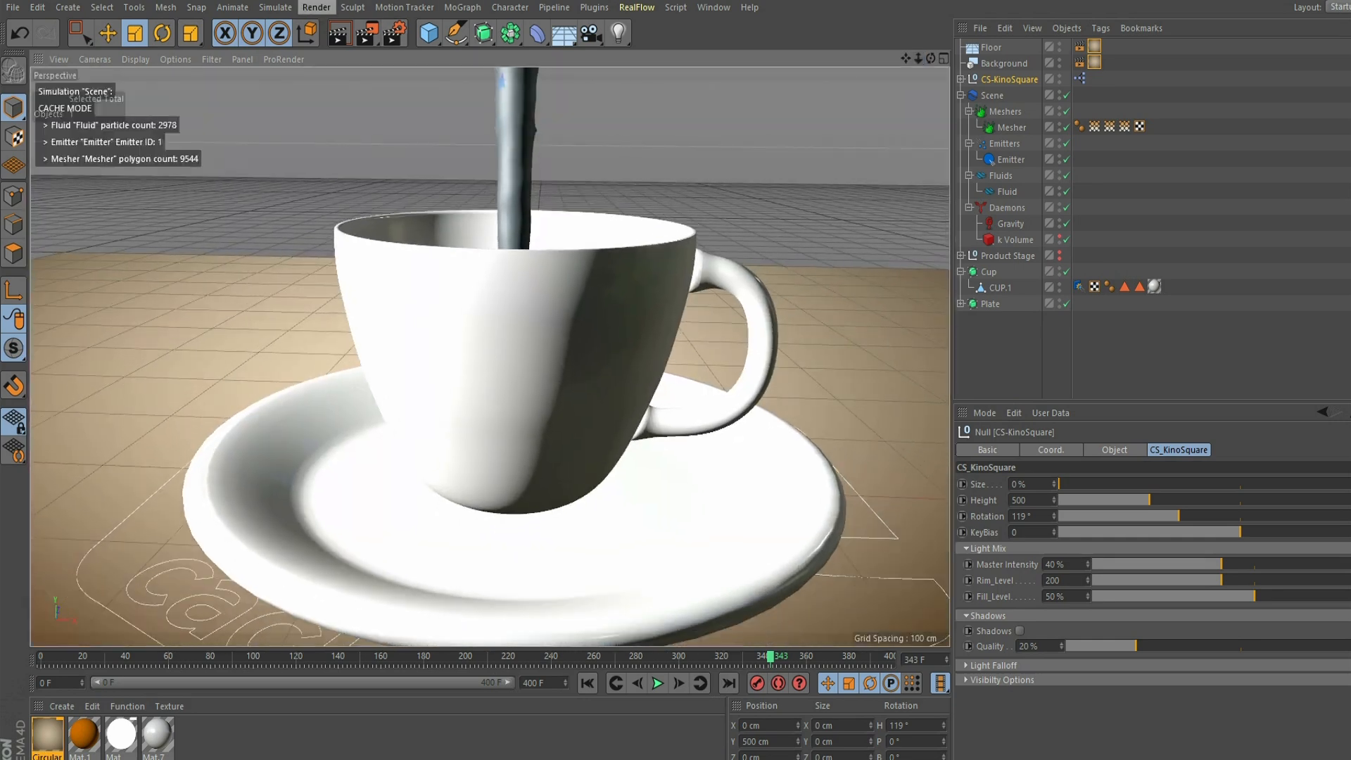
- Preview the cup with an Interactive Render Region, and turn the region off again
left_click(316, 7)
left_click(366, 192)
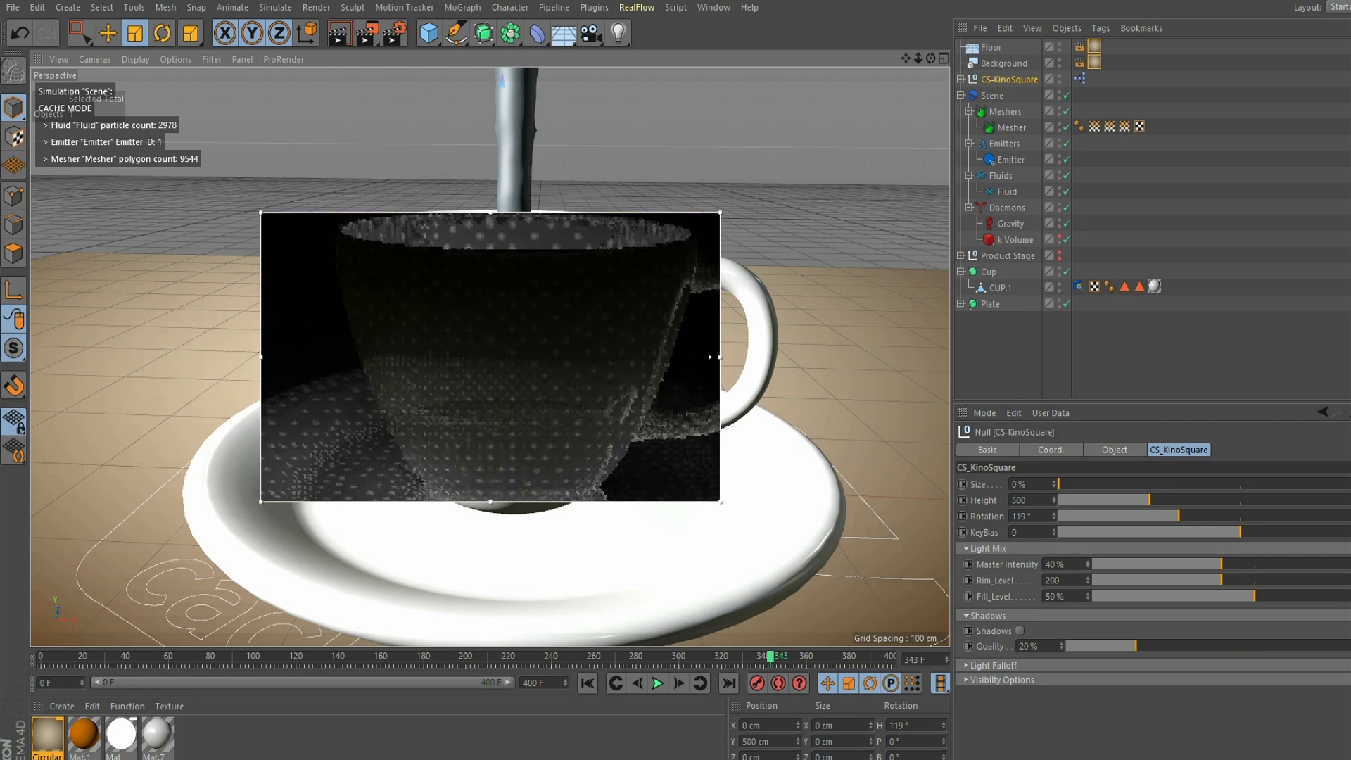
left_click(367, 32)
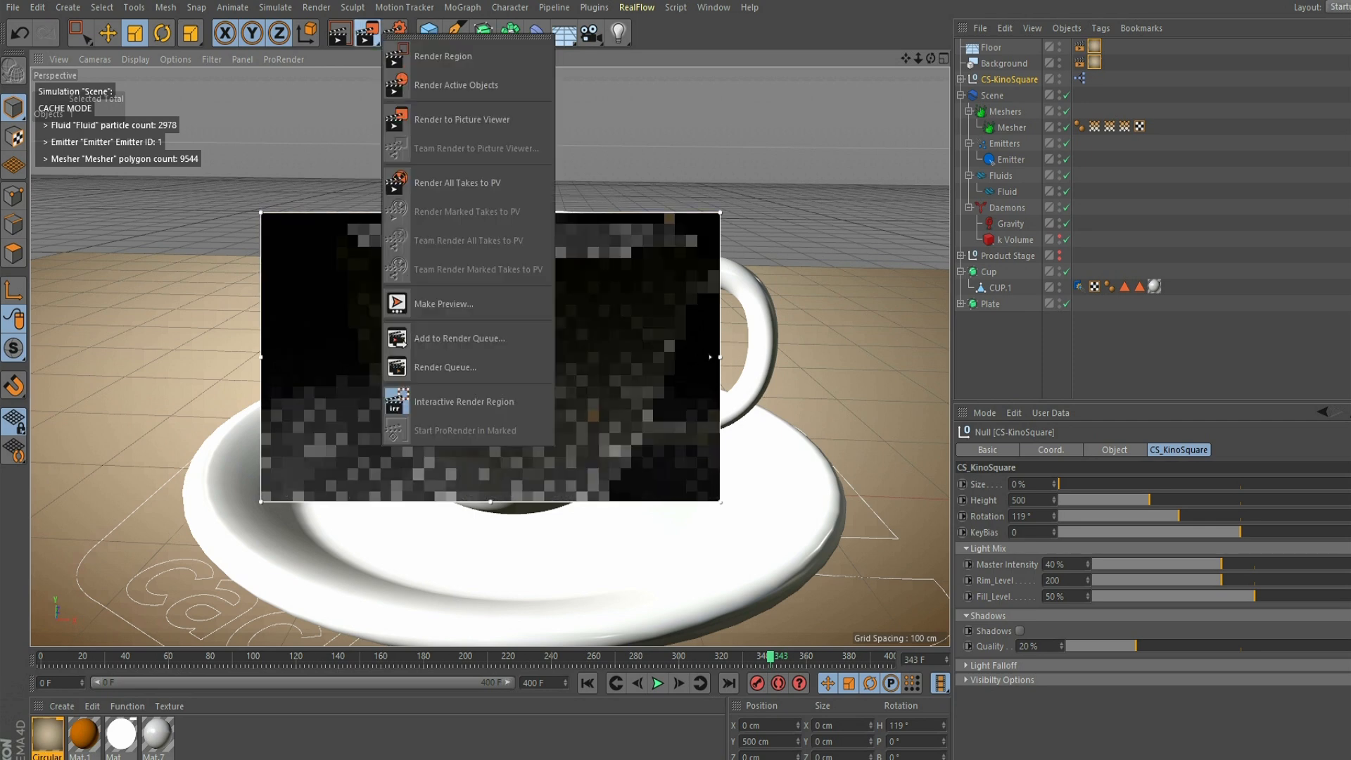
left_click(463, 401)
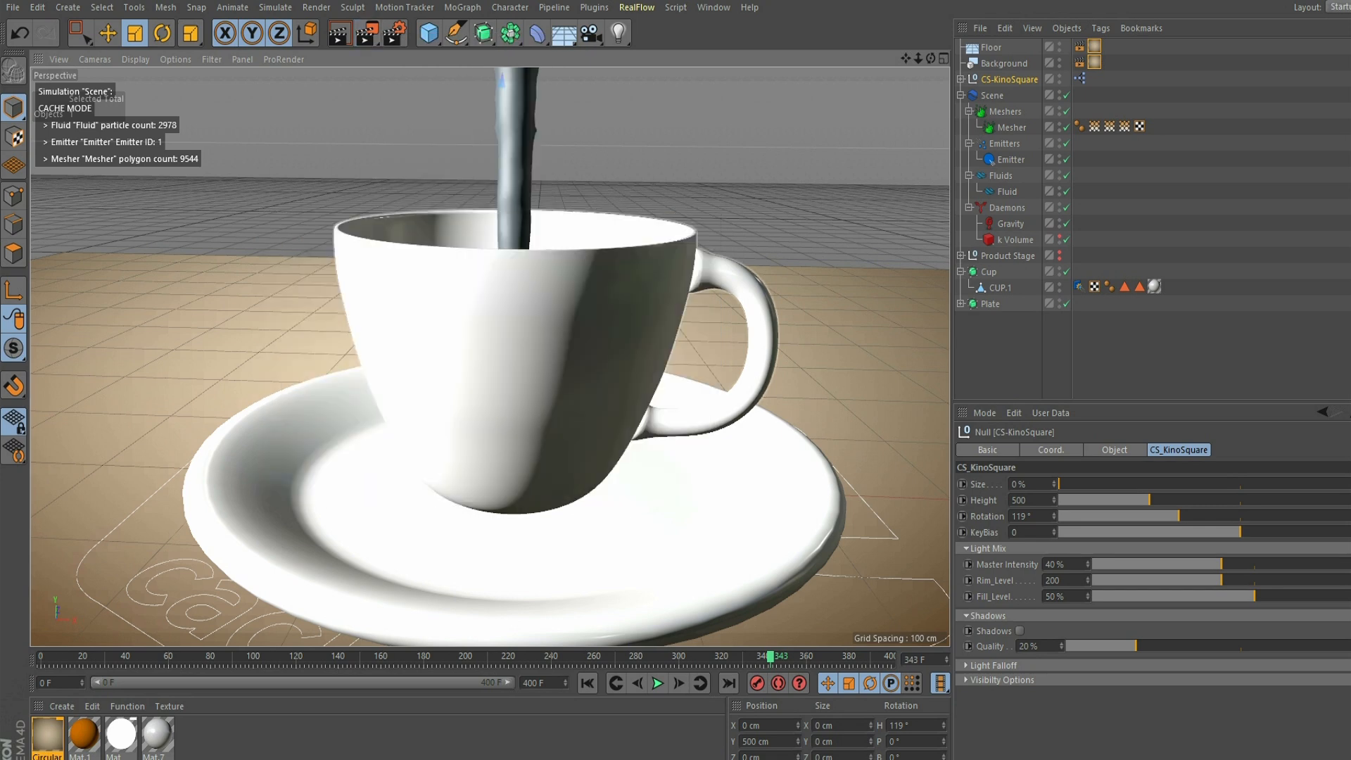
- Select the Mesher and search the Content Browser presets for "liquid"
left_click(515, 162)
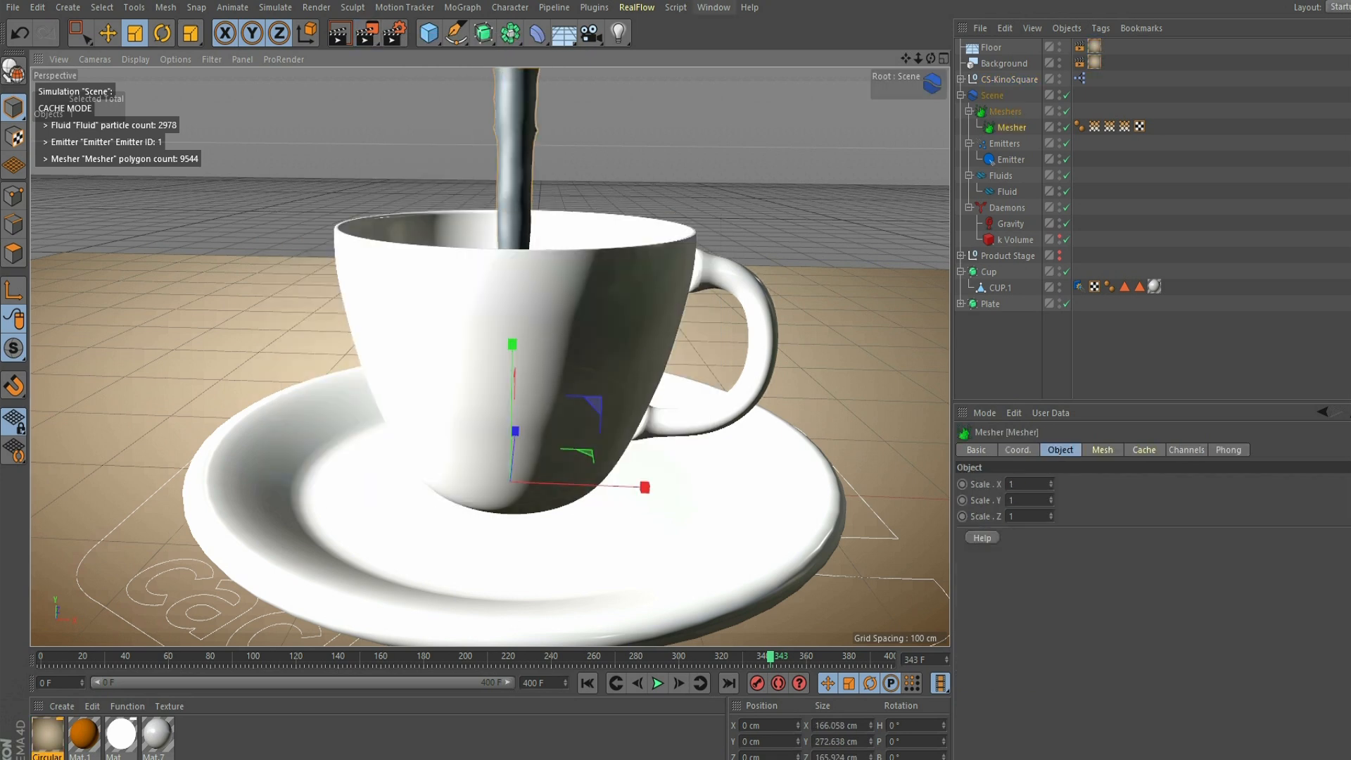
left_click(713, 7)
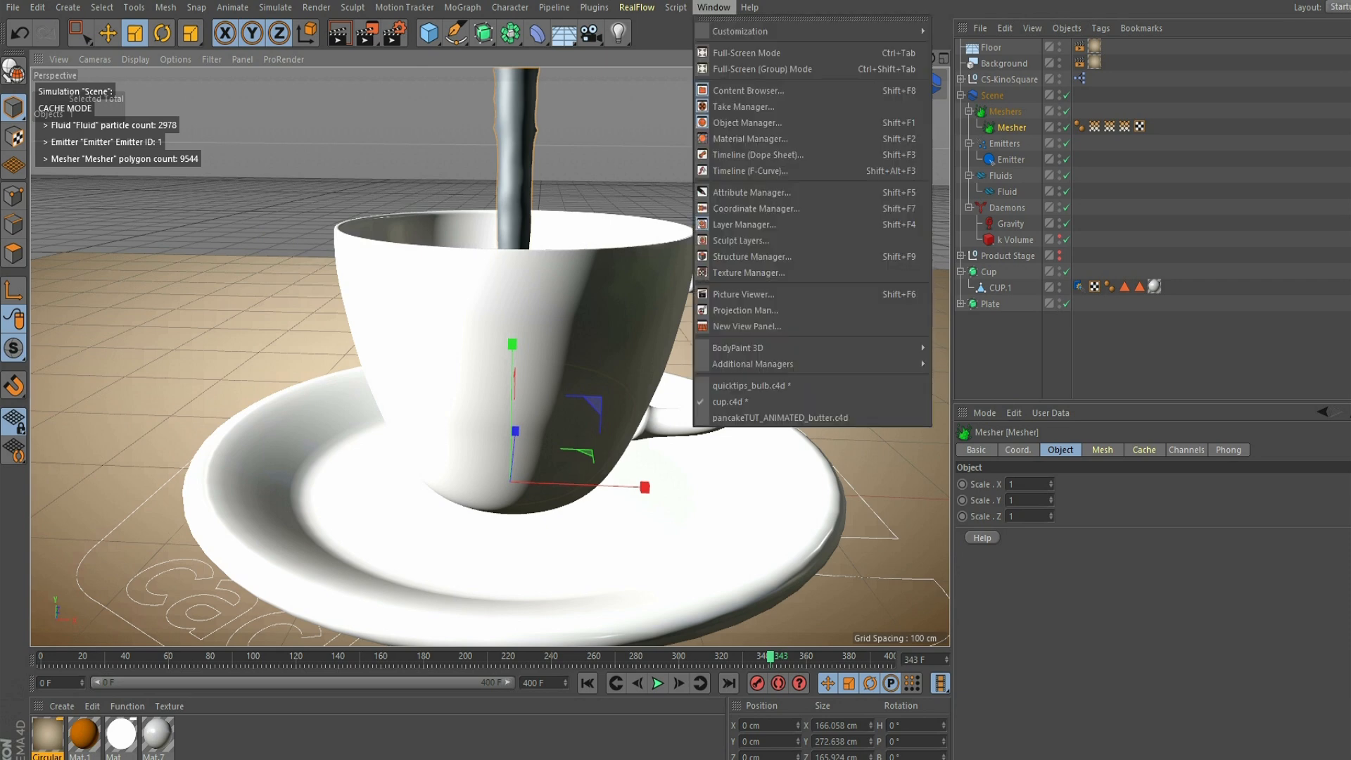
left_click(746, 89)
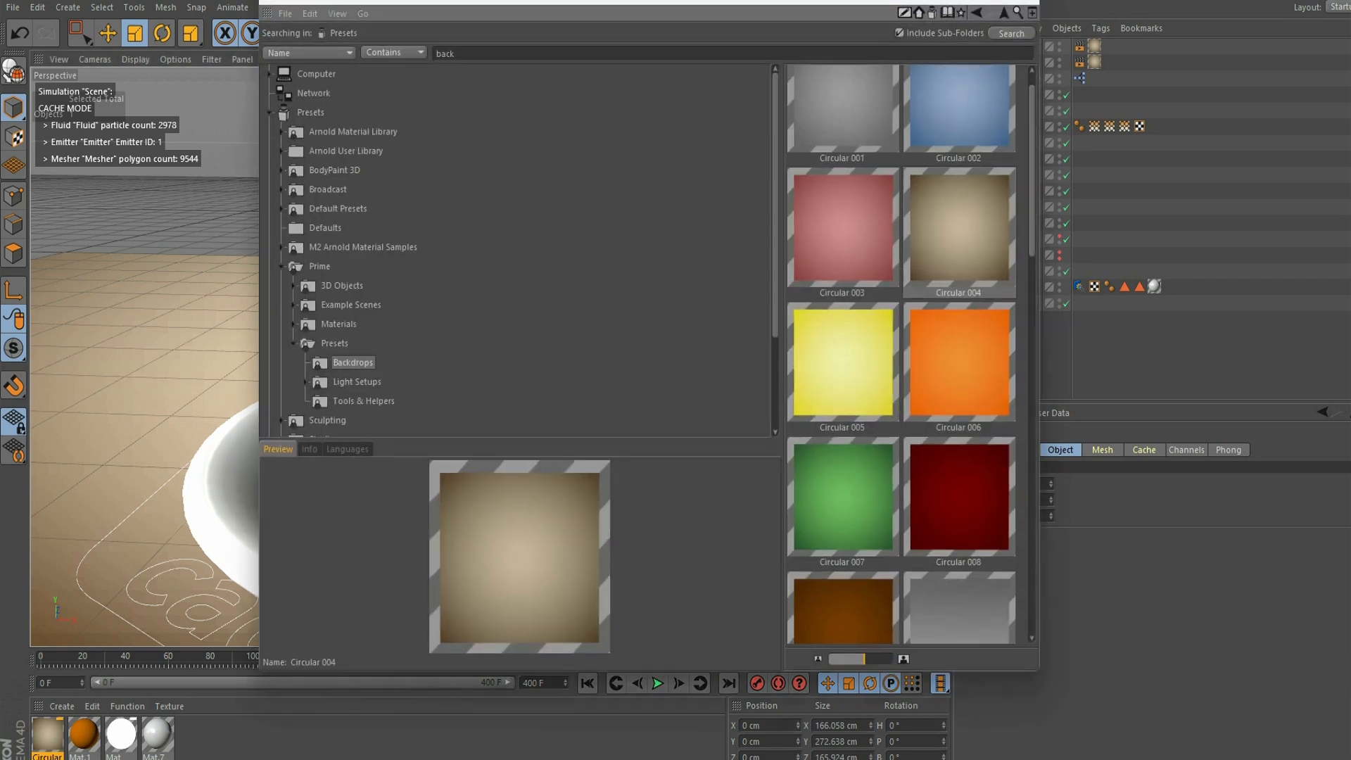
left_click_drag(457, 53, 435, 53)
key("BackSpace")
type("liquid")
key("Return")
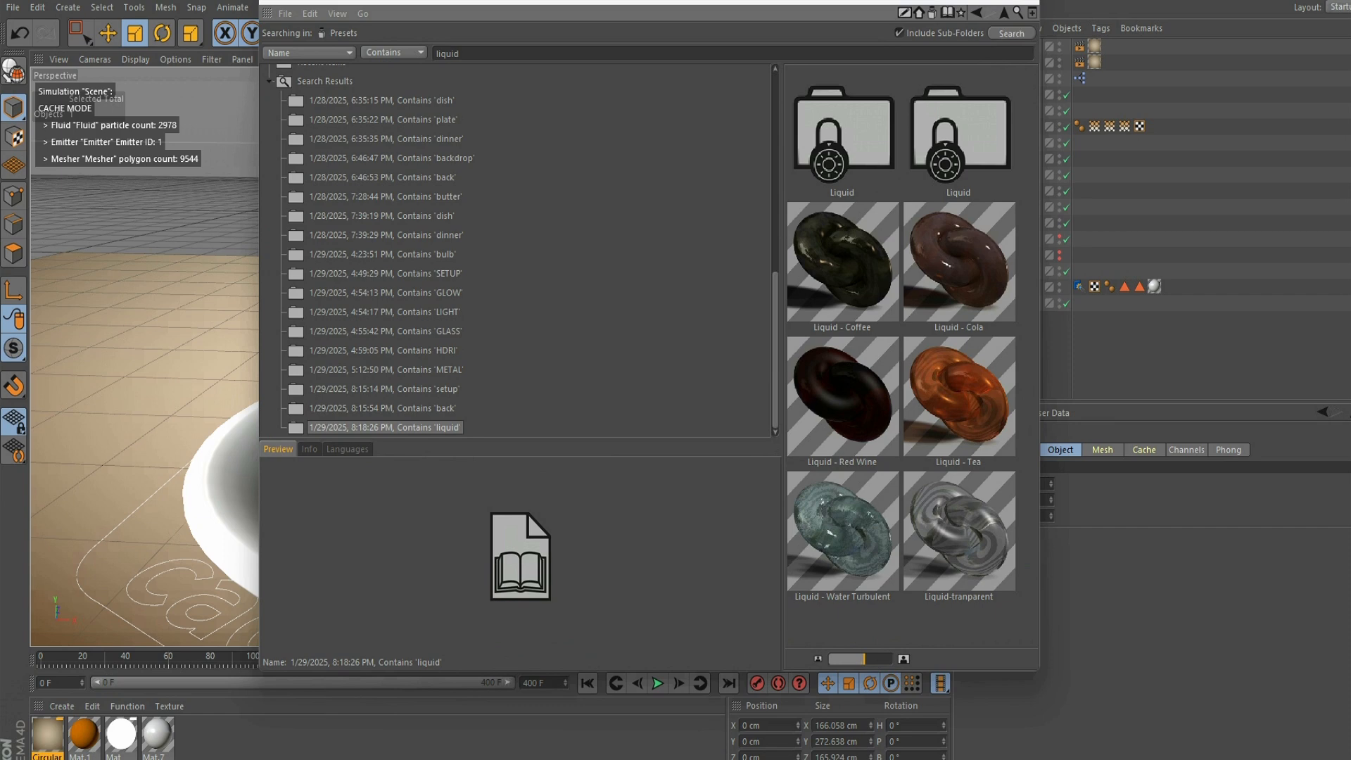
- Load the Liquid - Coffee material, apply it to the Mesher, and deselect everything
left_click(959, 397)
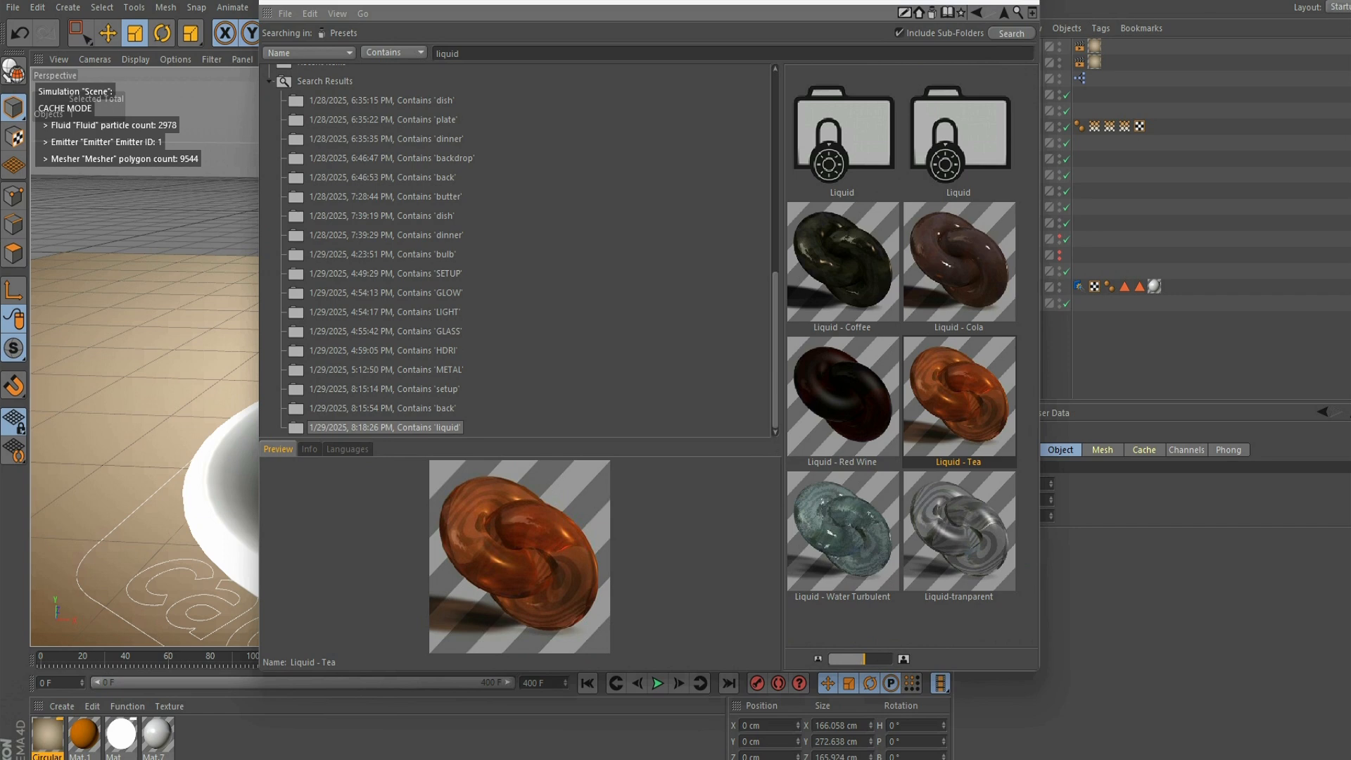
double_click(842, 262)
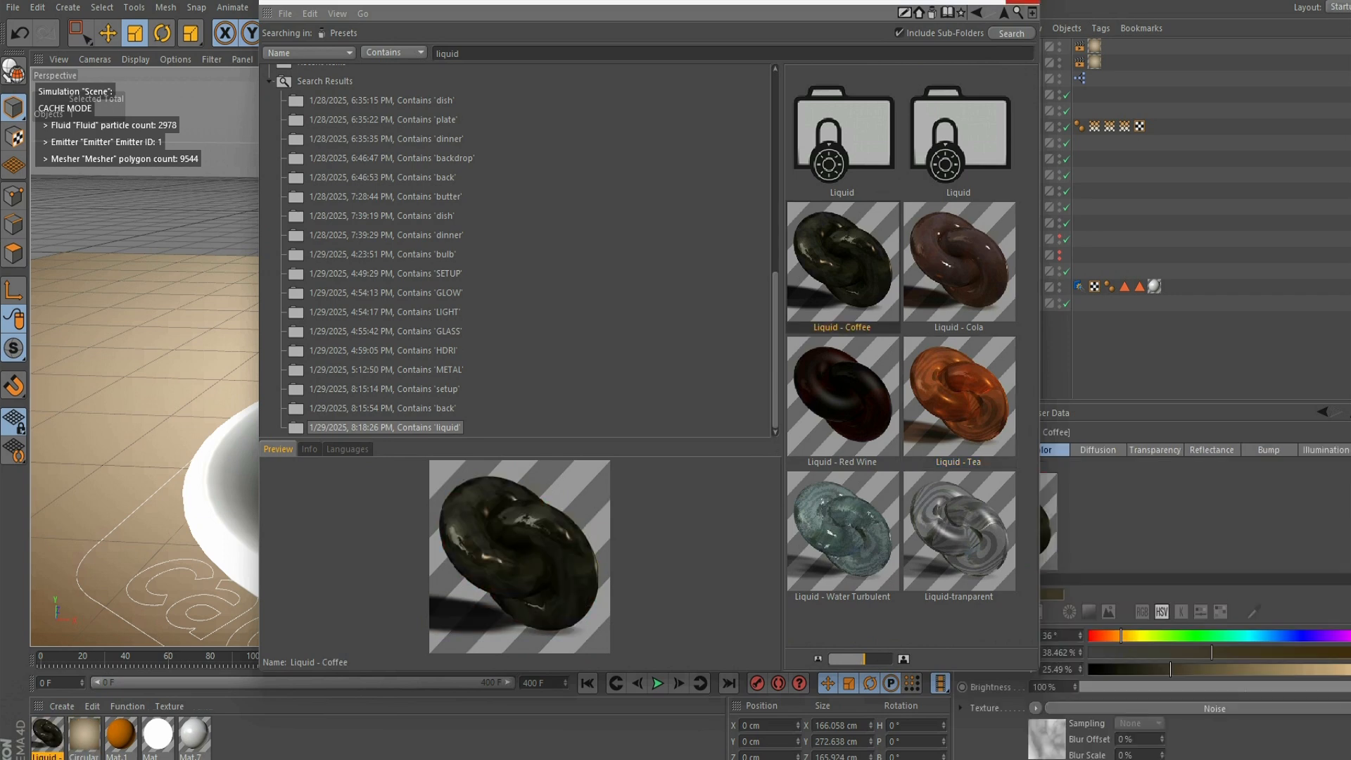
left_click(1024, 2)
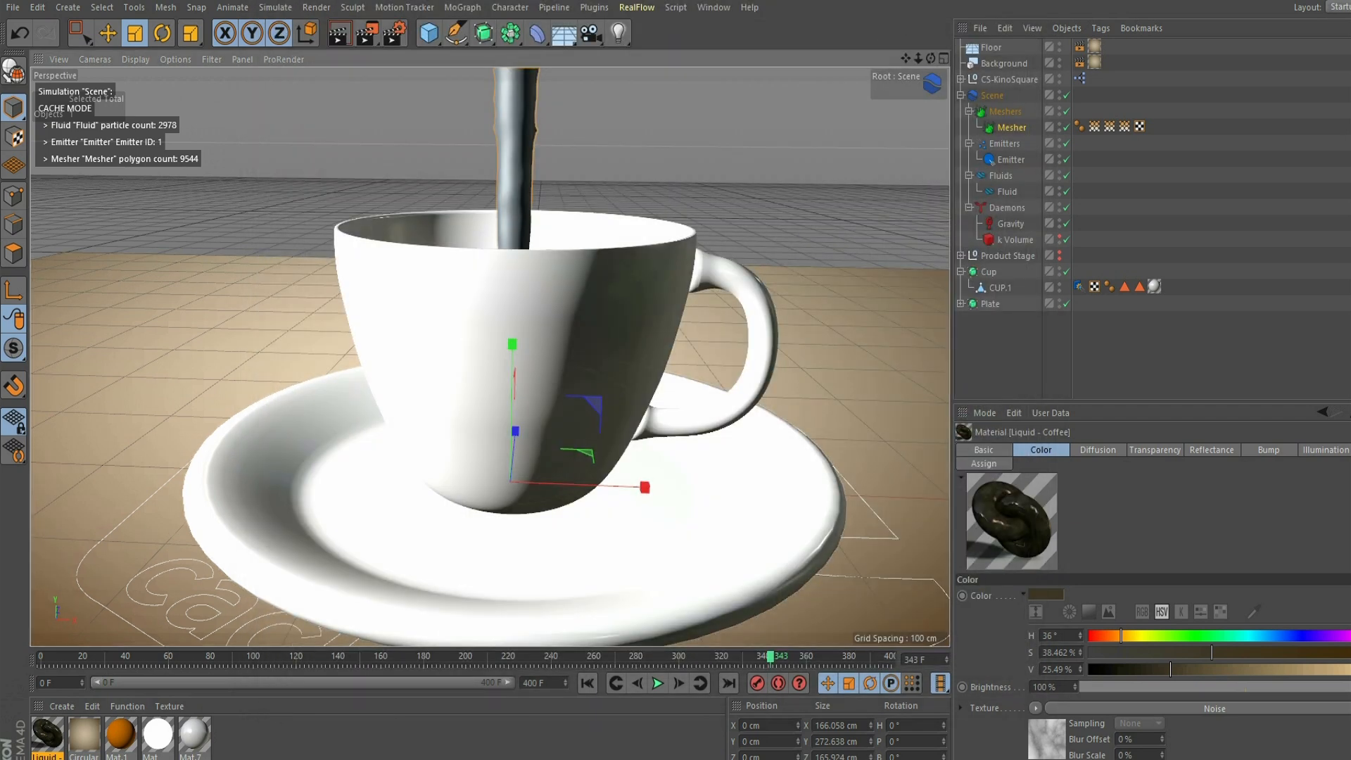
left_click_drag(47, 733, 1011, 127)
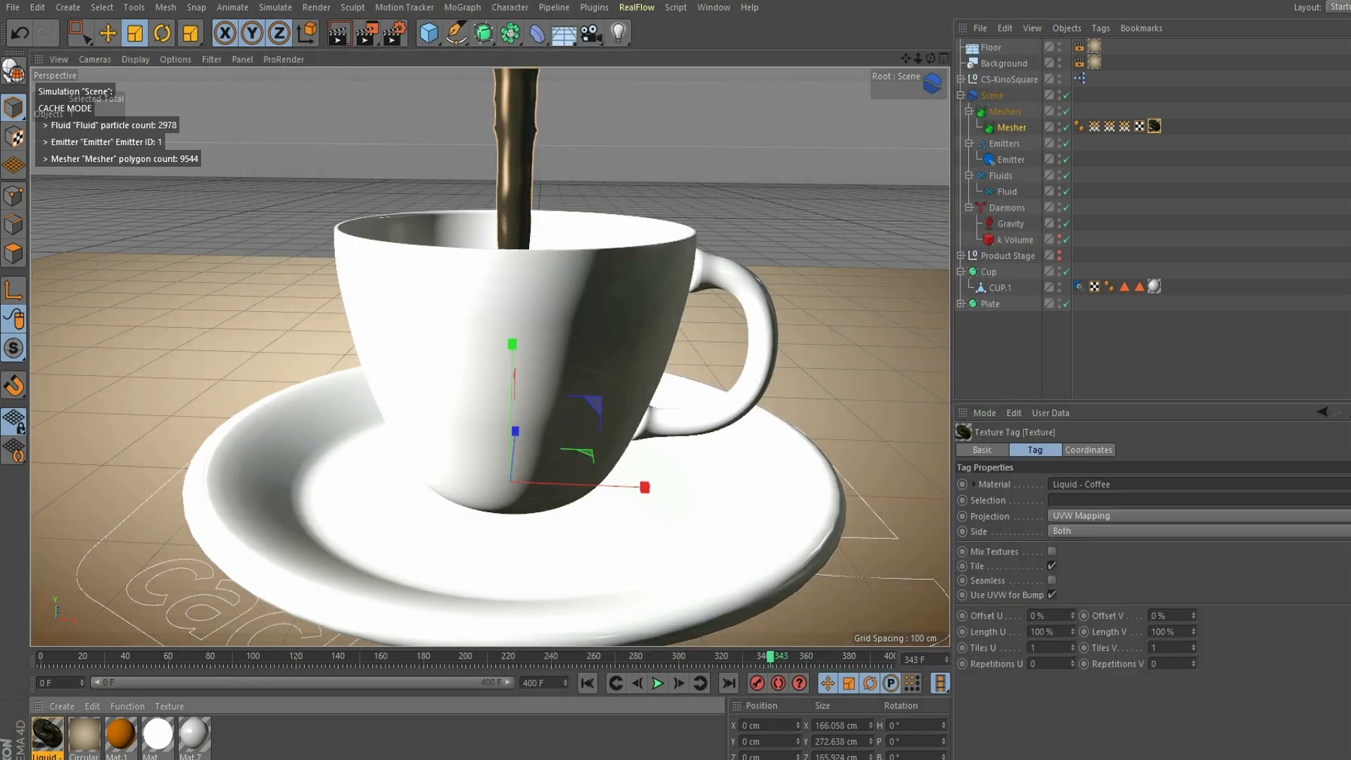
key("ctrl+shift+a")
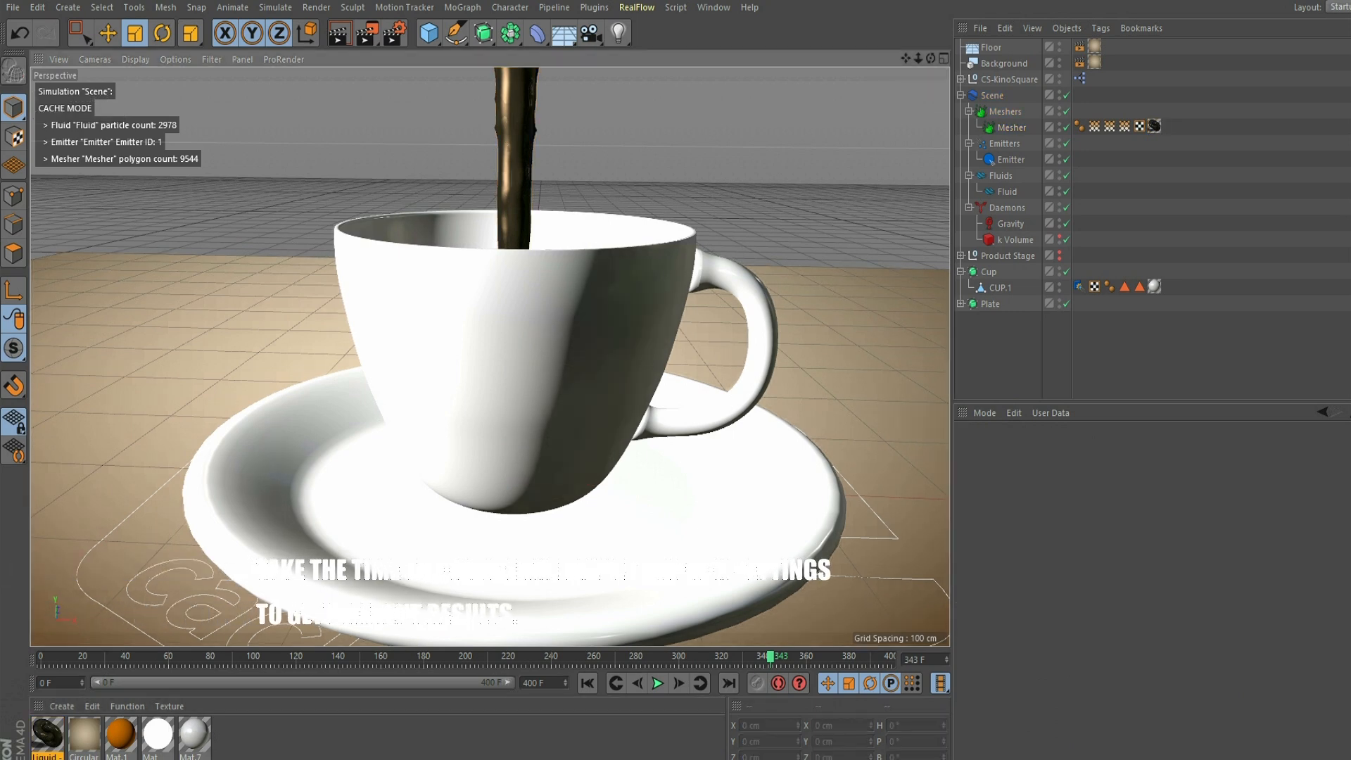
- Search the Content Browser presets for "back" and open the Backdrops folder
left_click(714, 7)
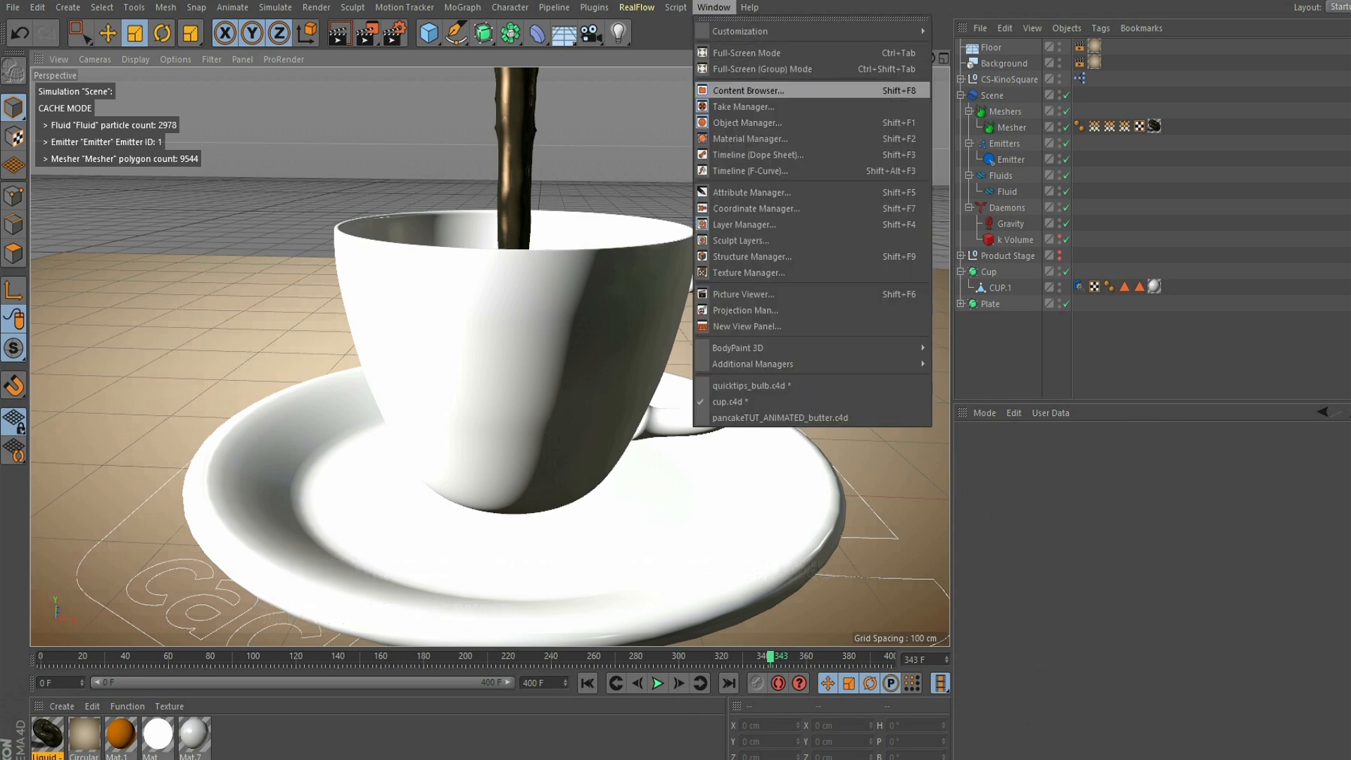
left_click(747, 90)
left_click_drag(465, 54, 434, 53)
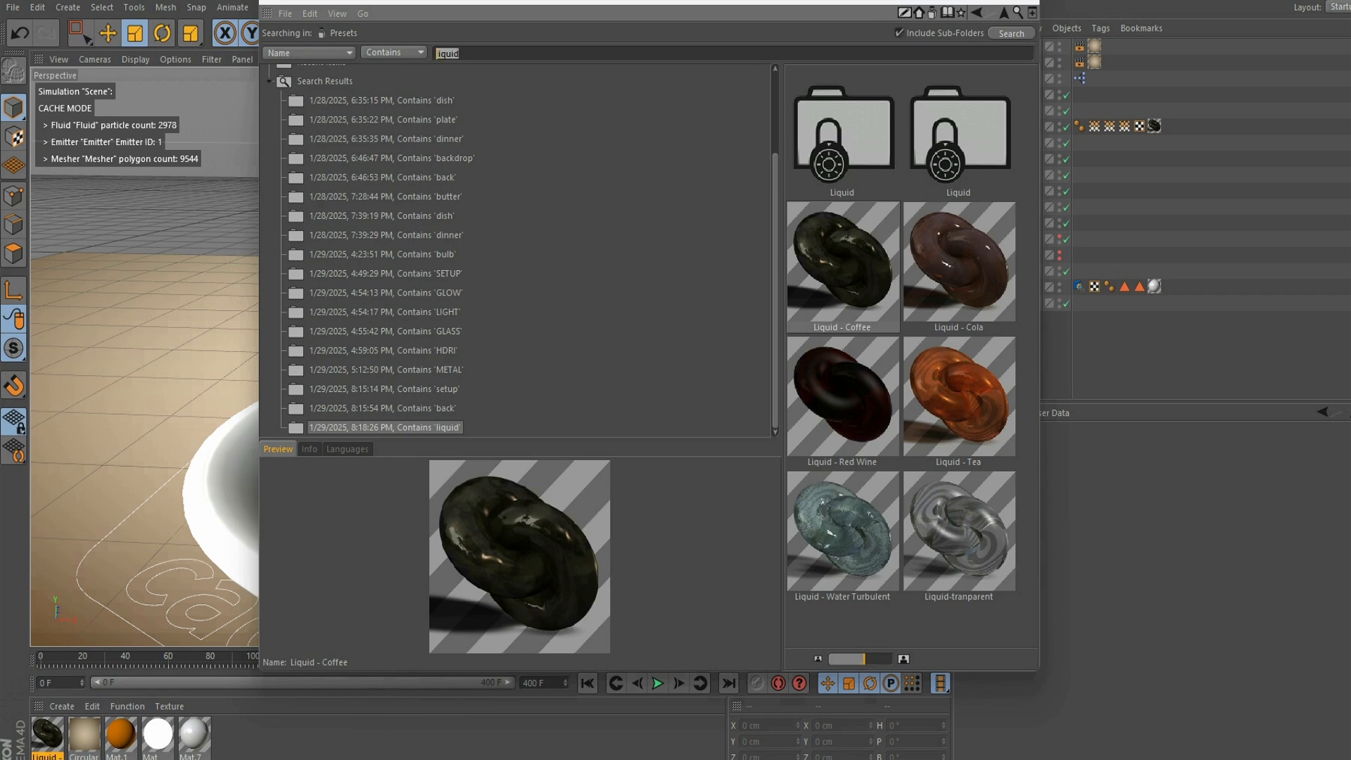
type("back")
key("Return")
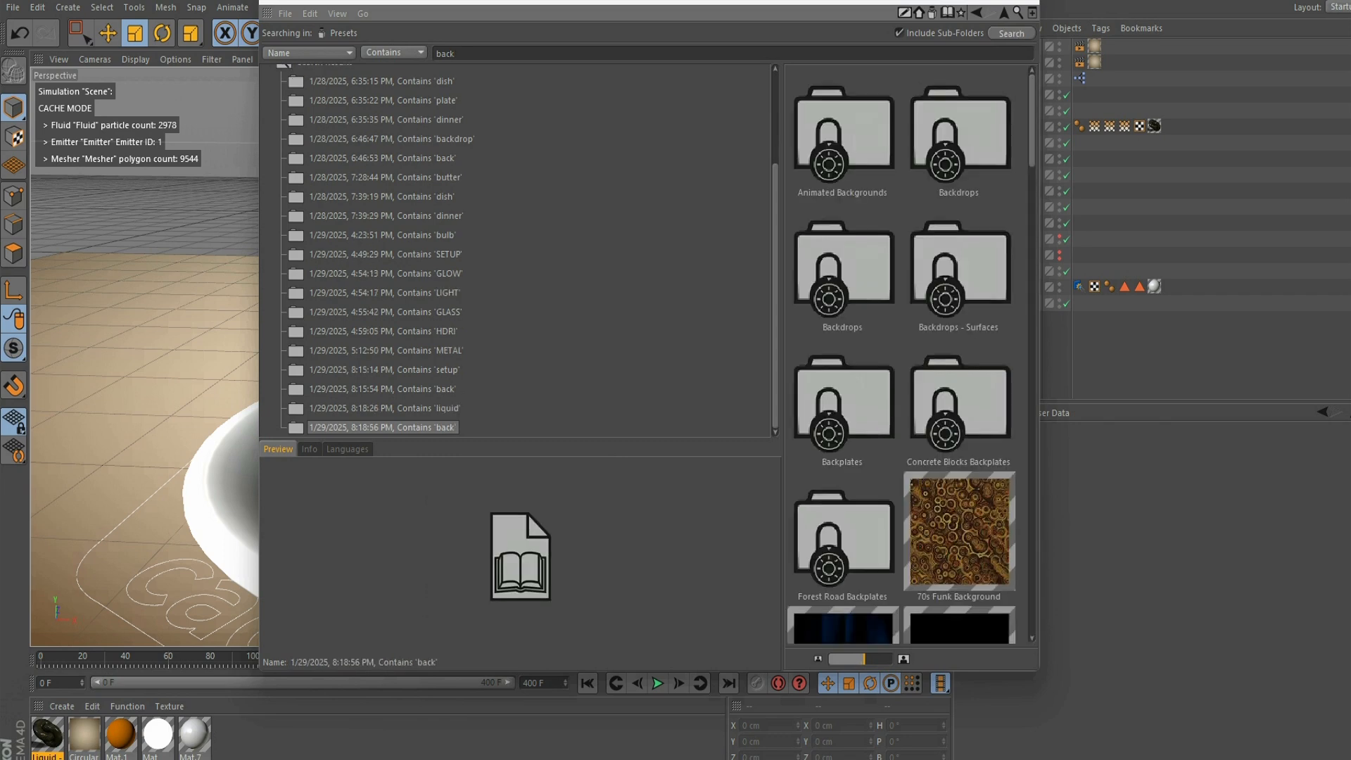
double_click(958, 134)
- Load the Circular 006 backdrop material and replace the material in the Floor and Background texture tags with it
scroll(958, 133, "down", 1)
scroll(907, 354, "up", 1)
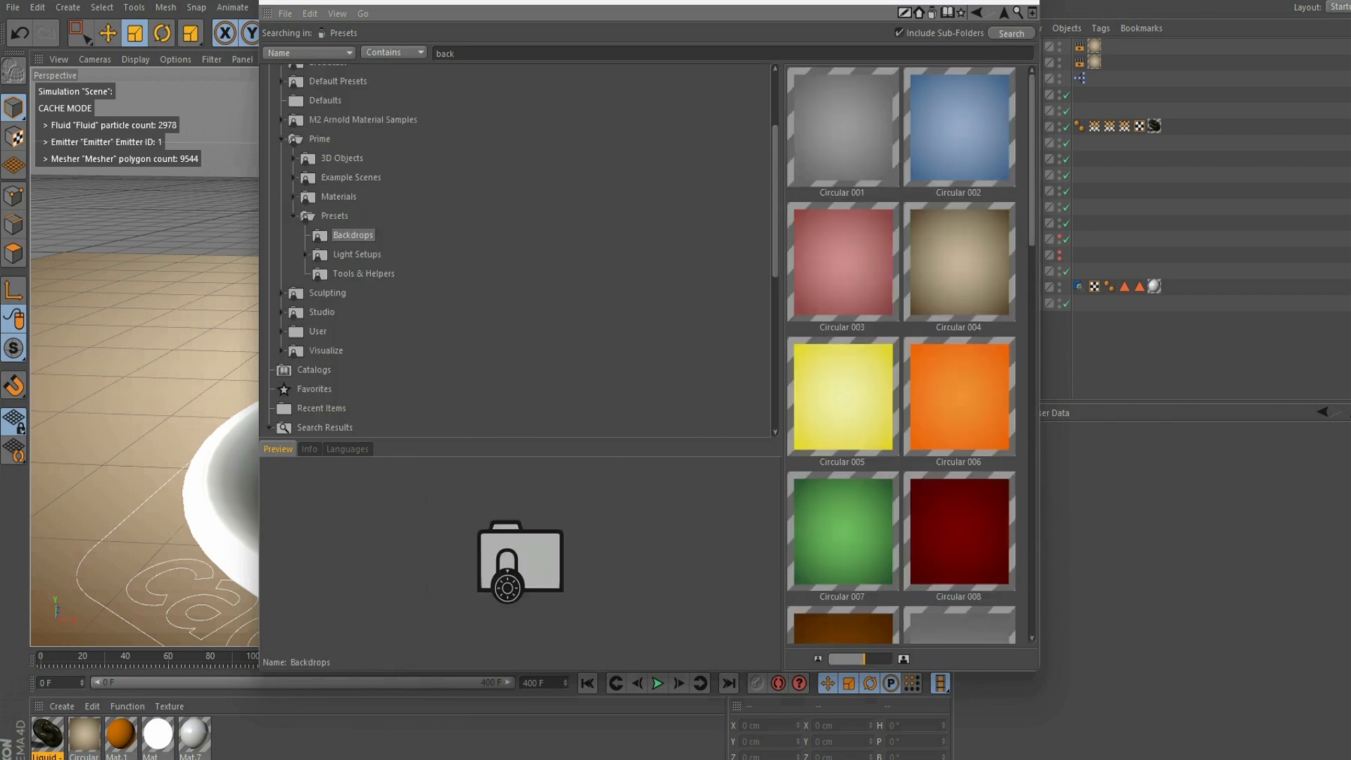
scroll(907, 352, "down", 5)
scroll(908, 352, "down", 4)
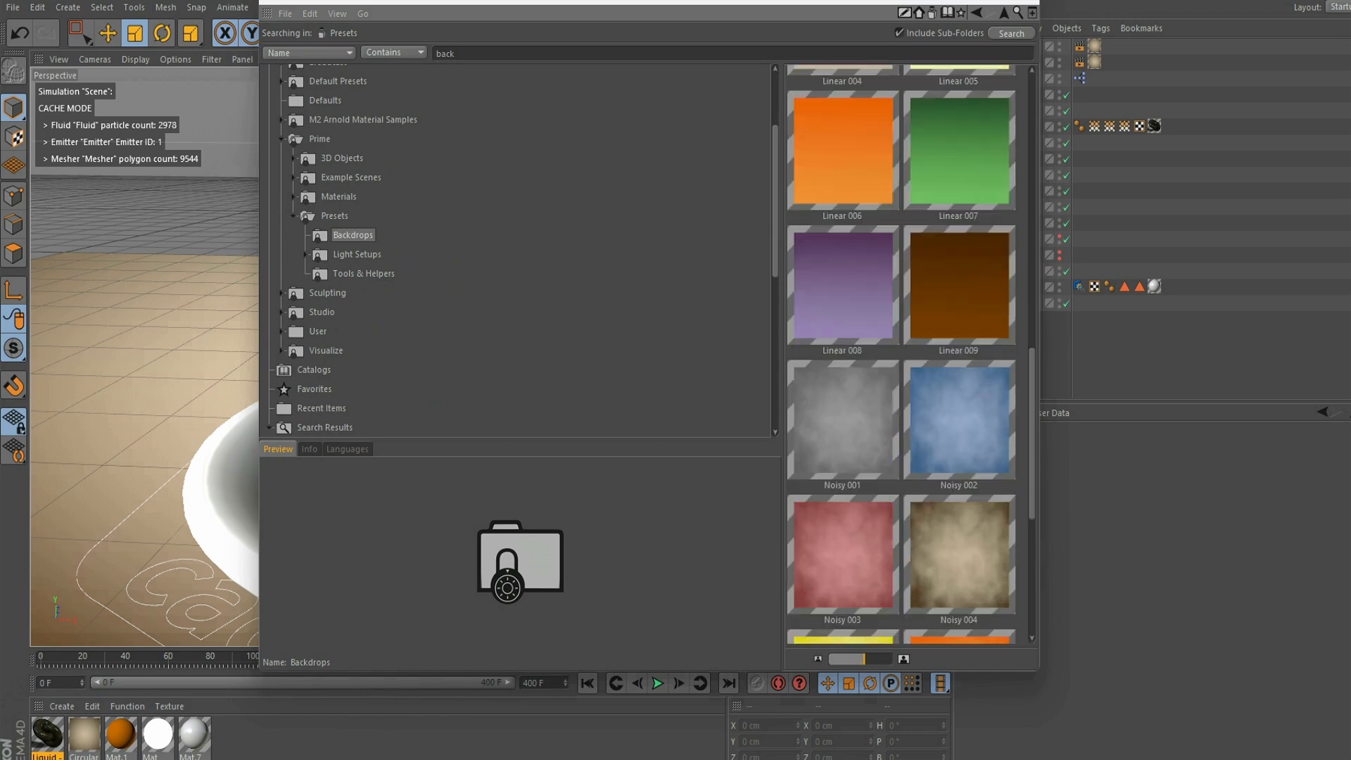
scroll(908, 352, "up", 1)
scroll(907, 352, "up", 8)
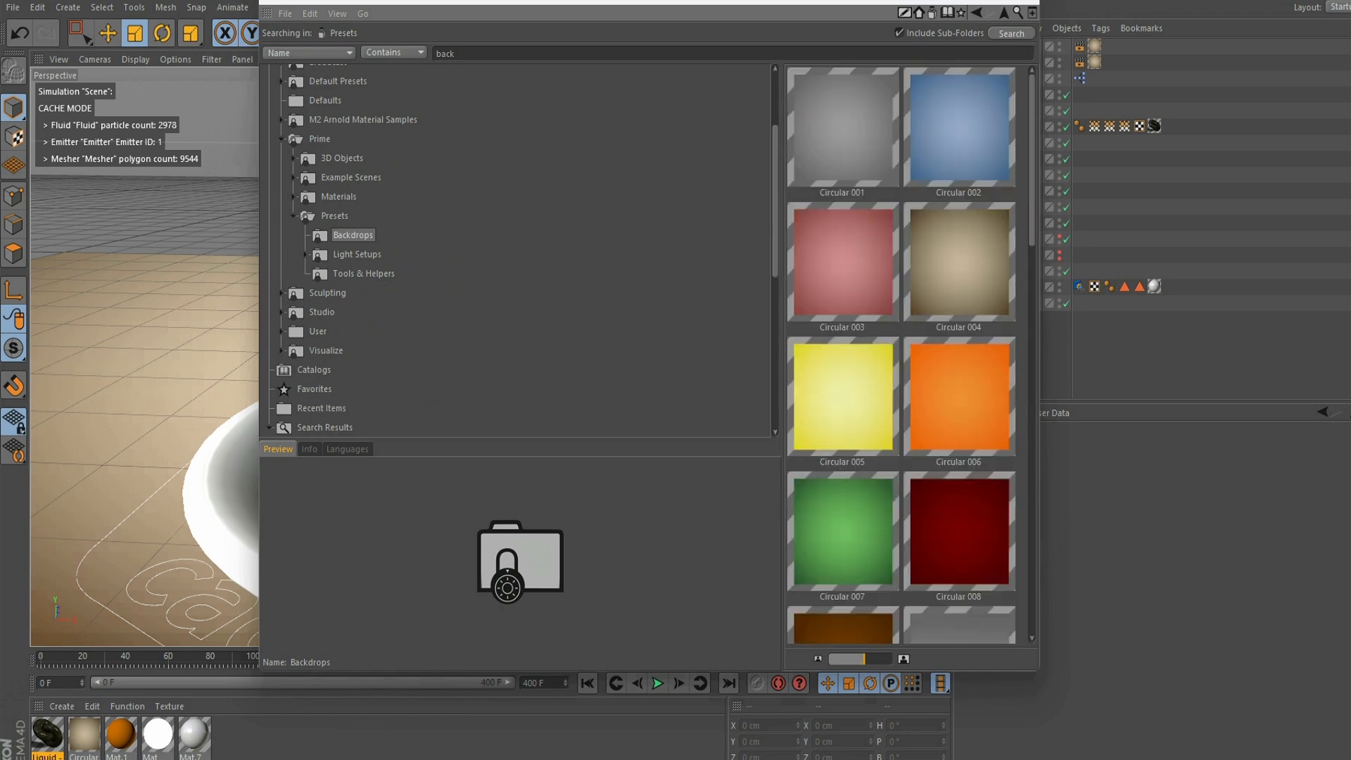
double_click(959, 397)
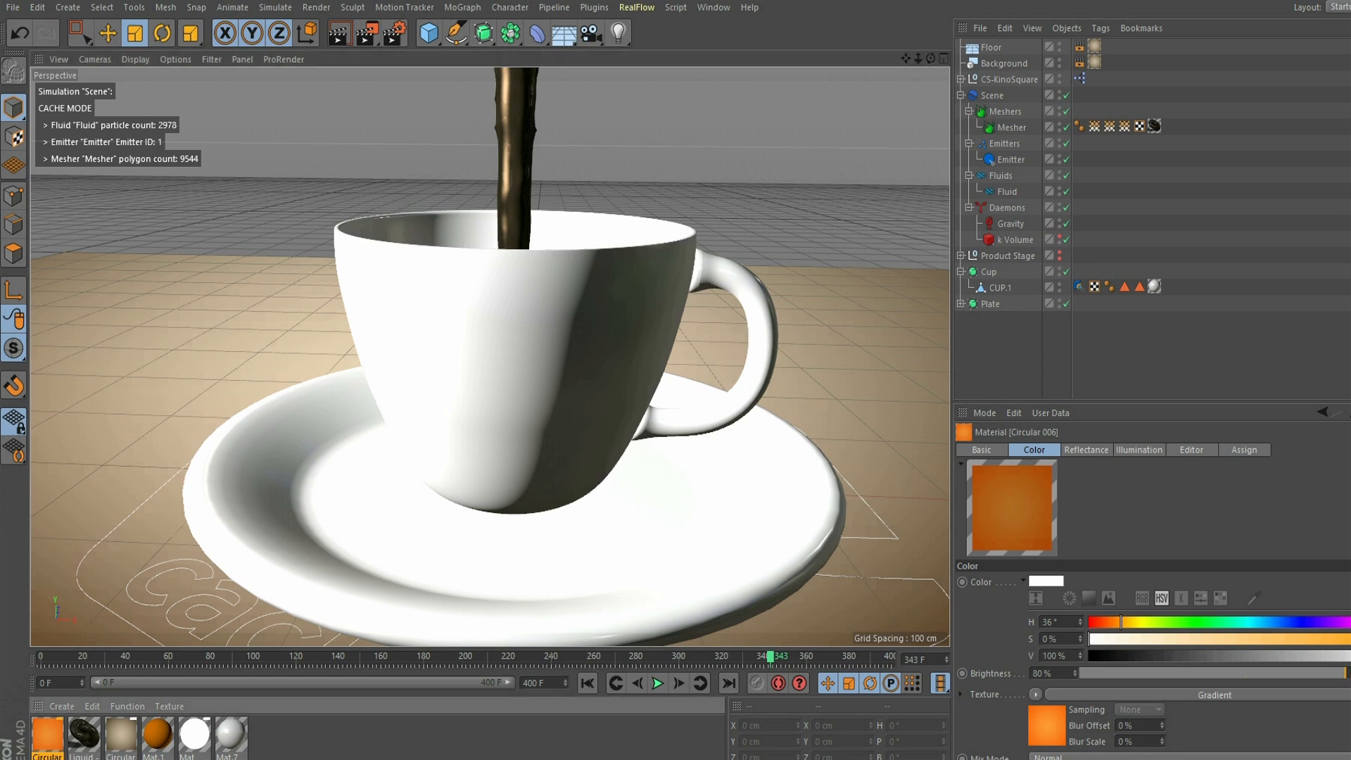
left_click_drag(48, 733, 1094, 46)
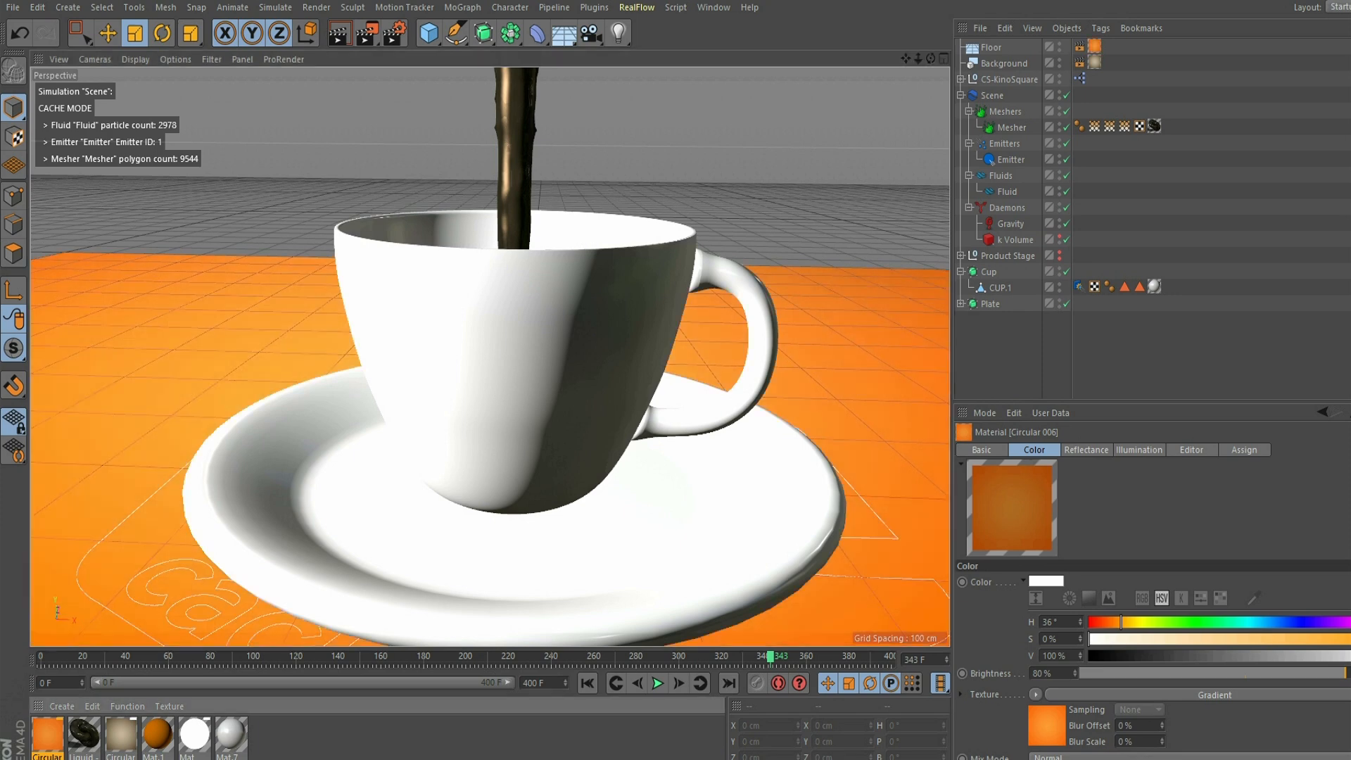
left_click_drag(47, 733, 1094, 62)
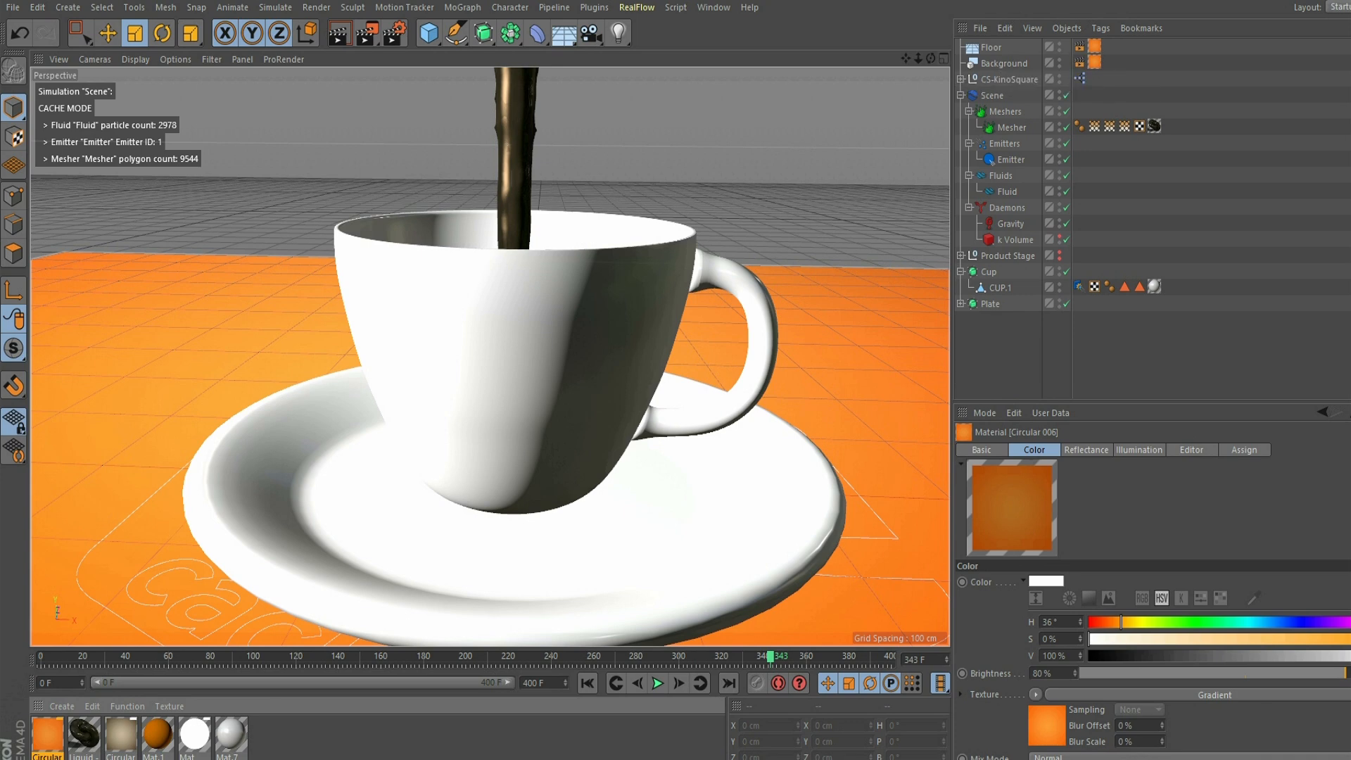
- Examine the emission settings of the RealFlow Emitter and the properties of the Fluid
mouse_move(514, 380)
left_mouse_down("alt")
mouse_move(513, 337)
mouse_move(514, 355)
left_mouse_up("alt")
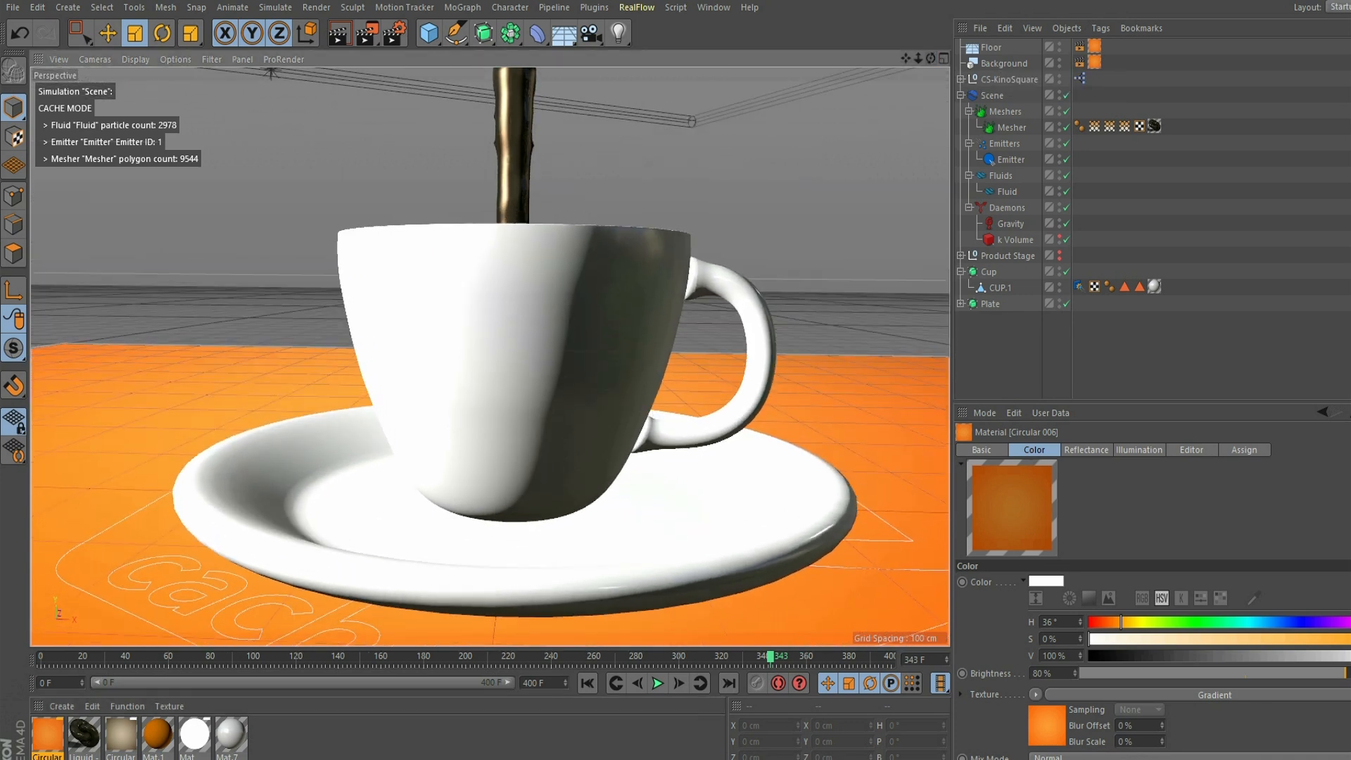
left_click_drag(918, 58, 938, 111)
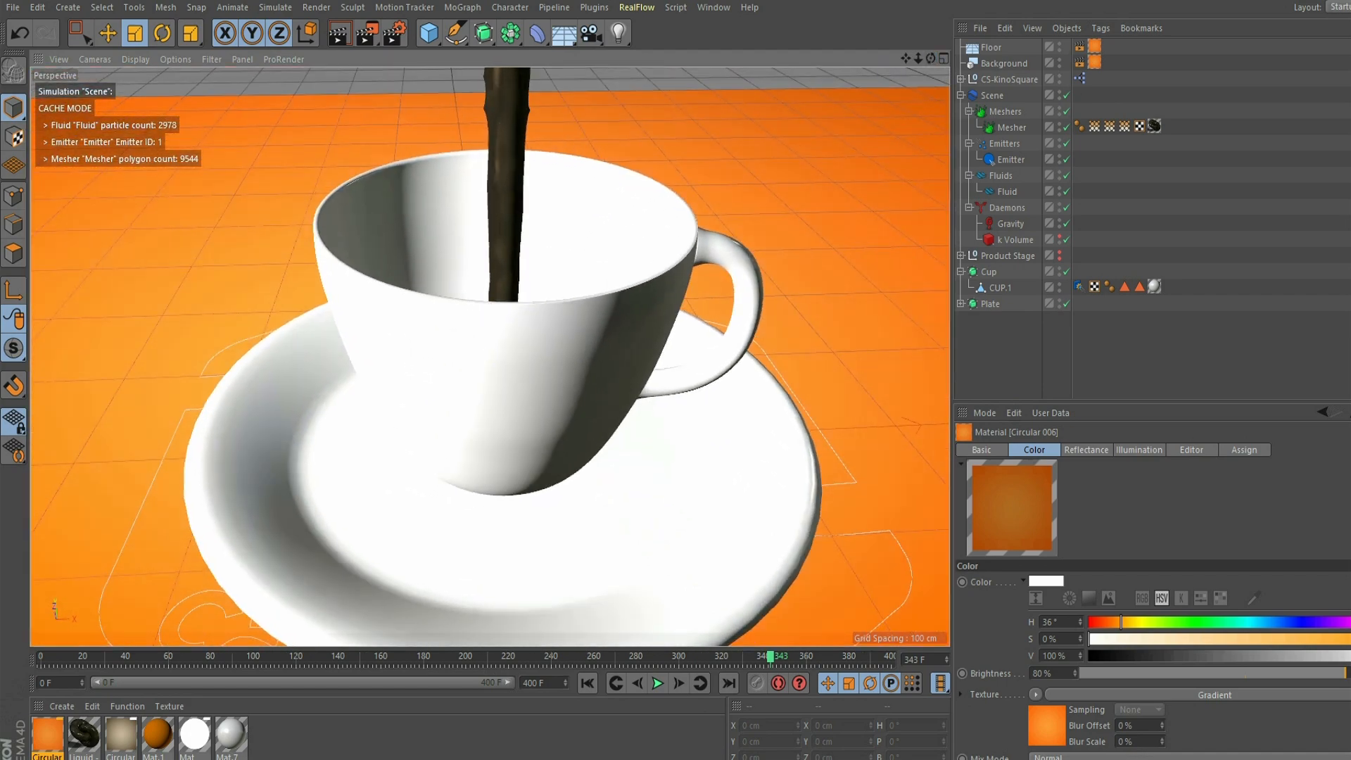
left_click(992, 96)
left_click(1010, 160)
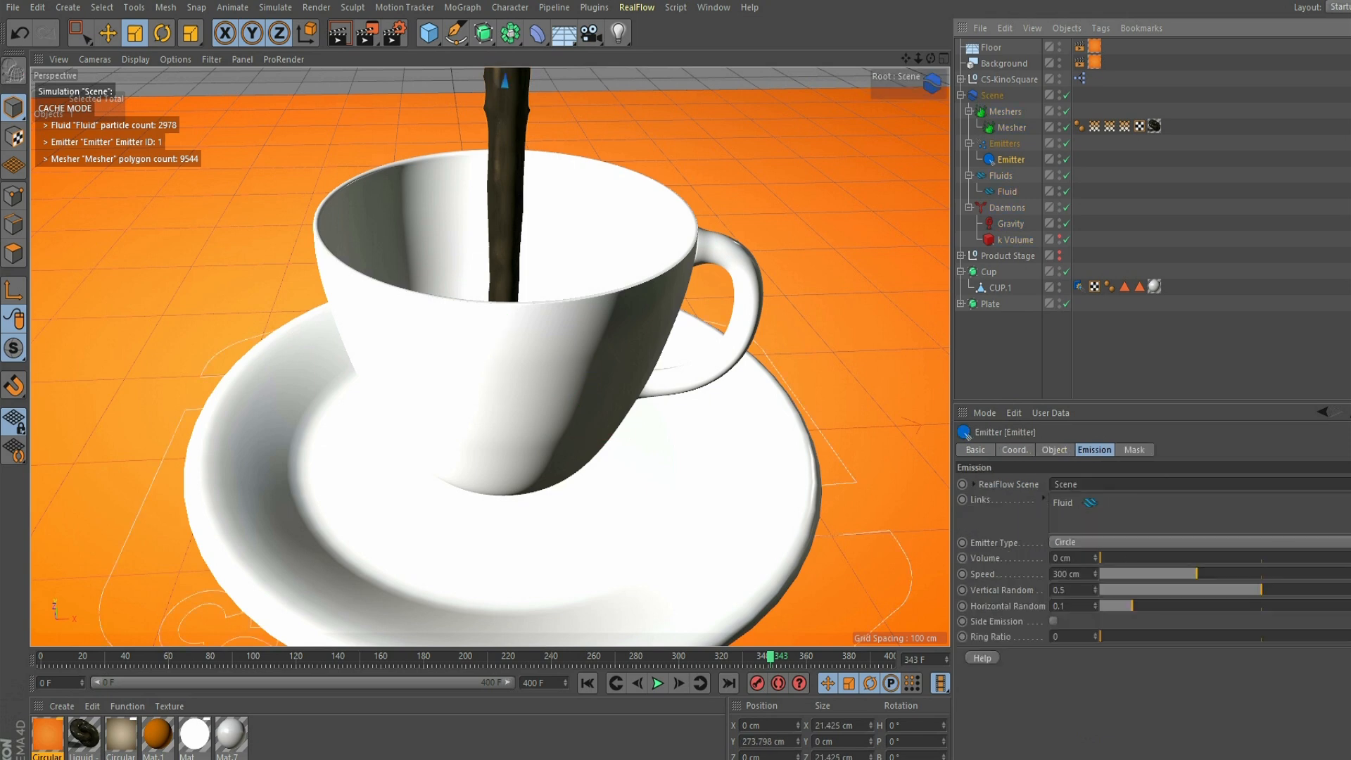
left_click(1007, 191)
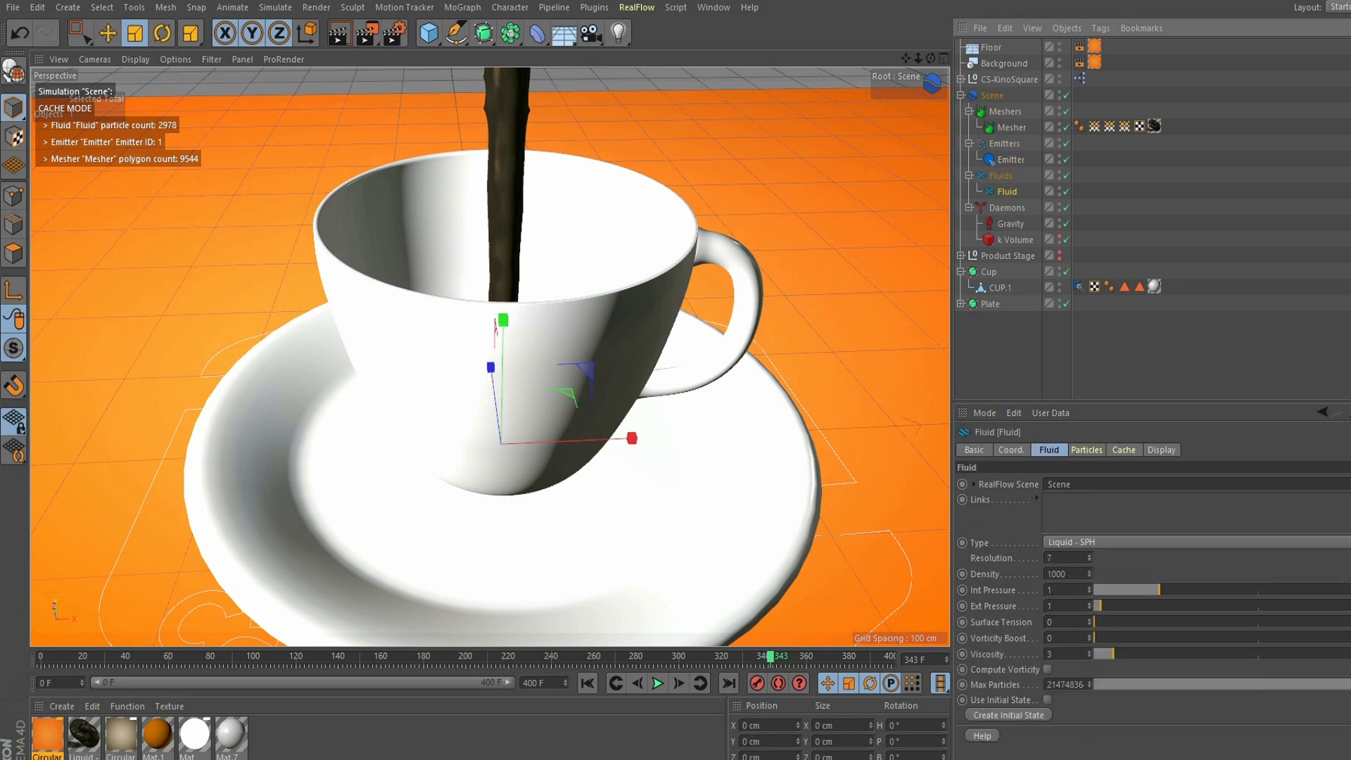
left_click(1000, 176)
left_click(1010, 159)
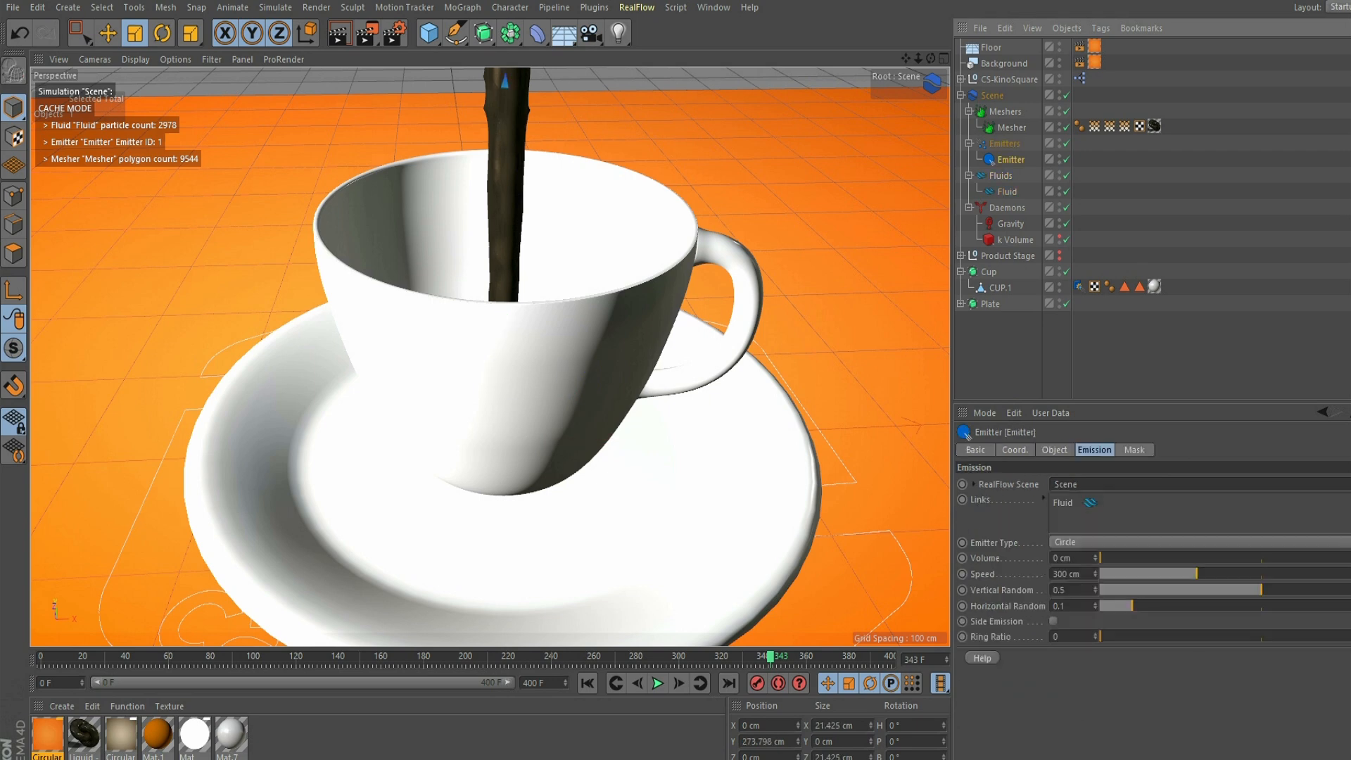